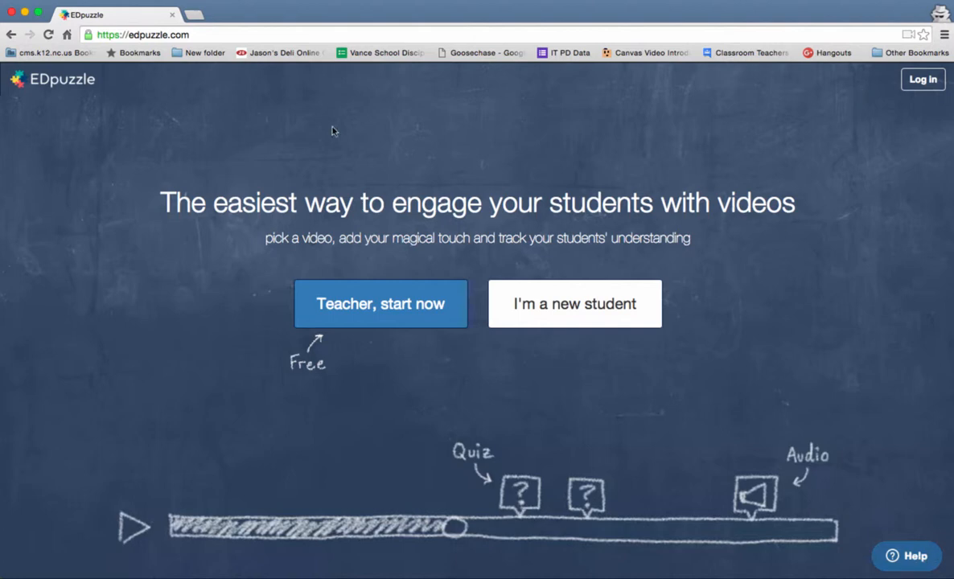
- Log in as a teacher using the existing Google account
click(925, 87)
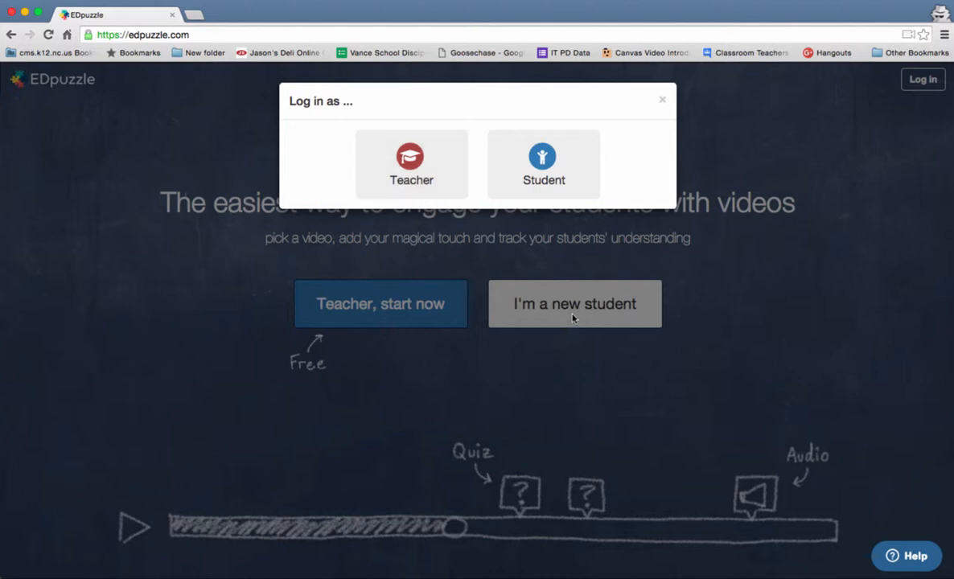
click(384, 167)
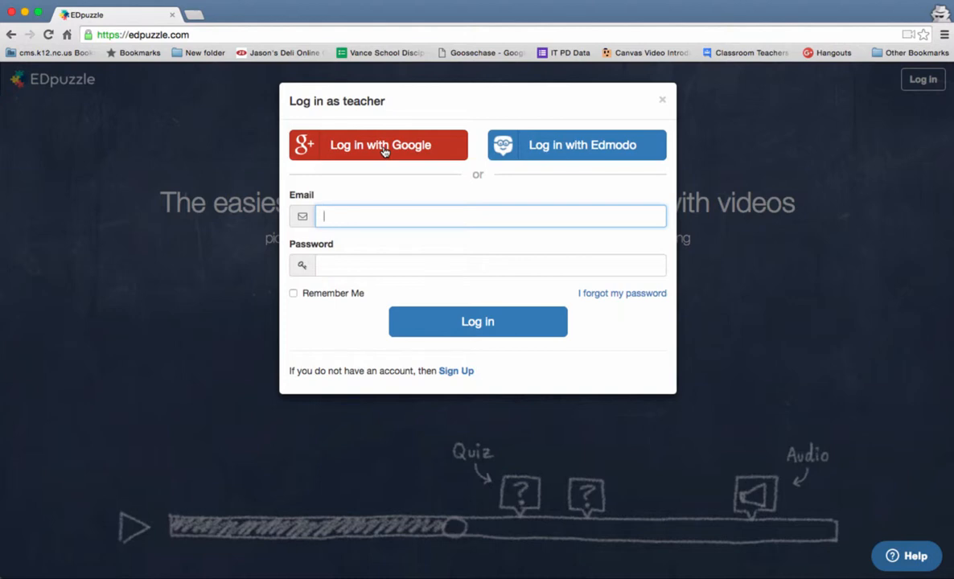
click(385, 152)
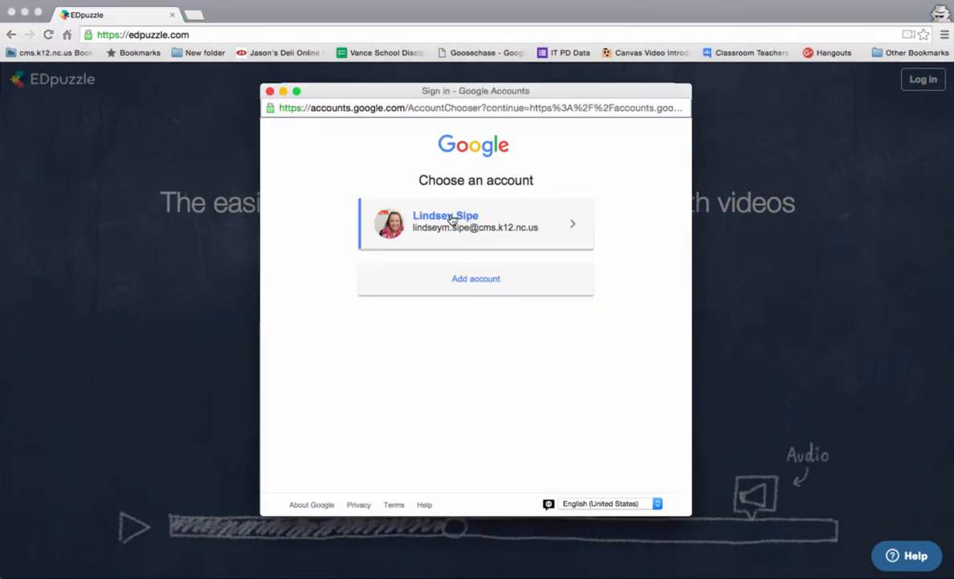
click(415, 199)
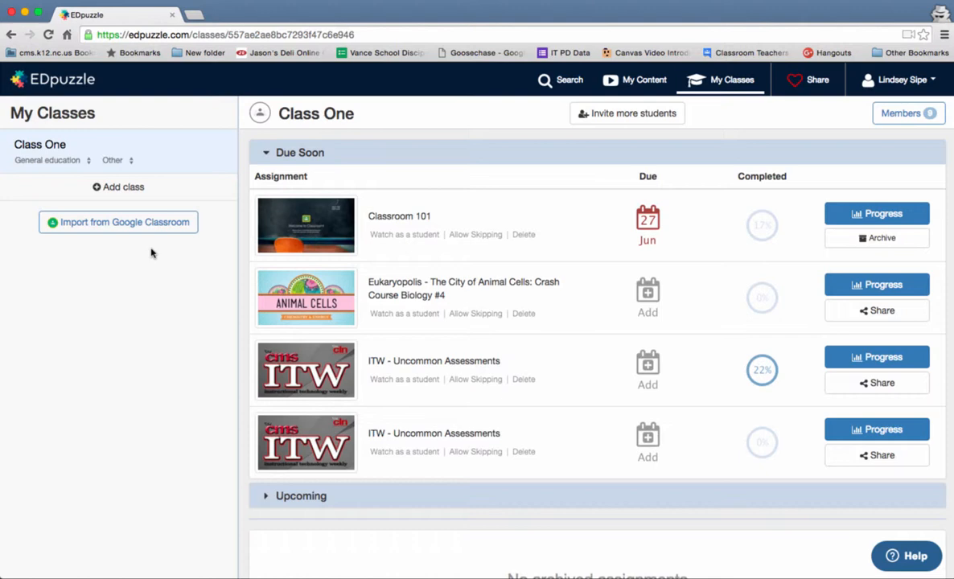
- Import the Flipped PD for Grand Oak course from Google Classroom
click(103, 228)
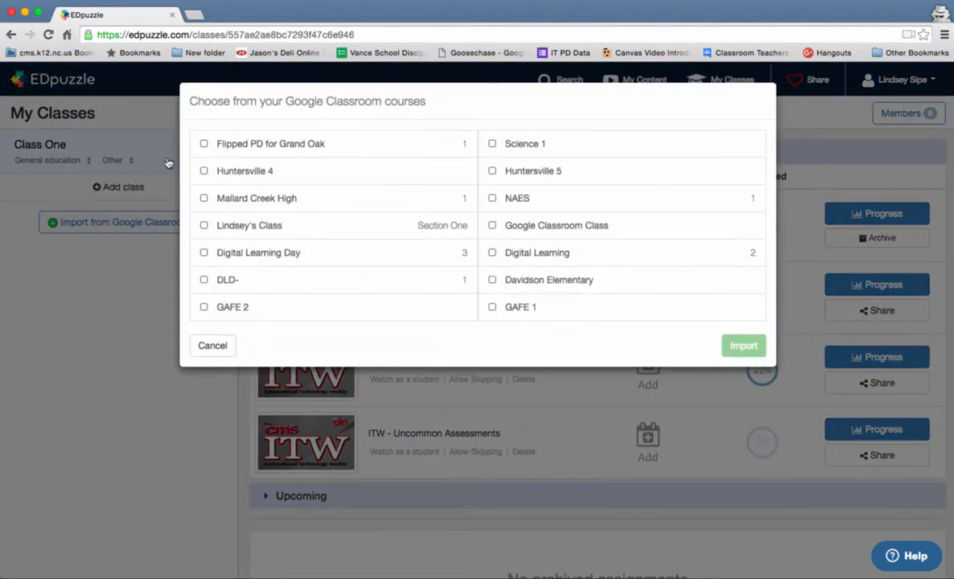
click(204, 145)
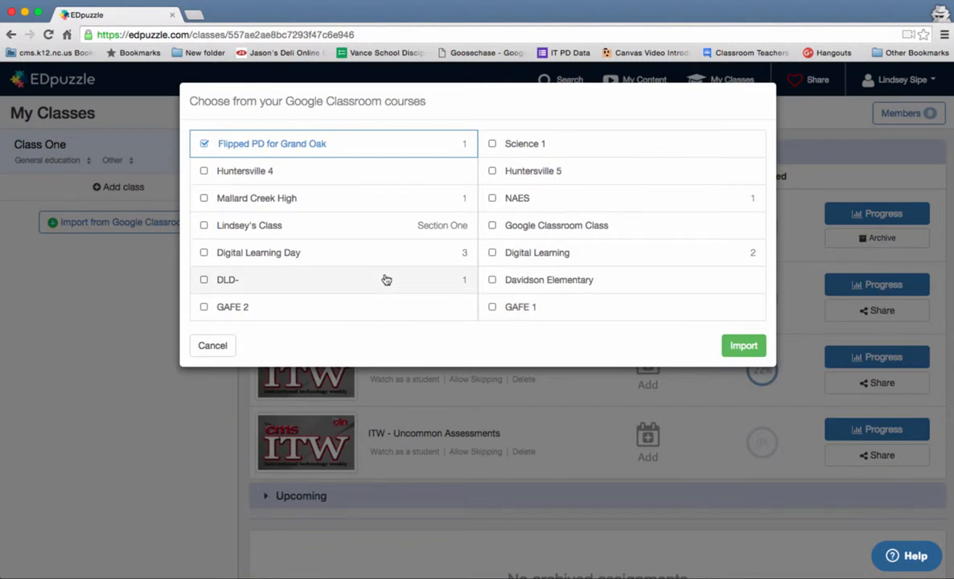
click(743, 346)
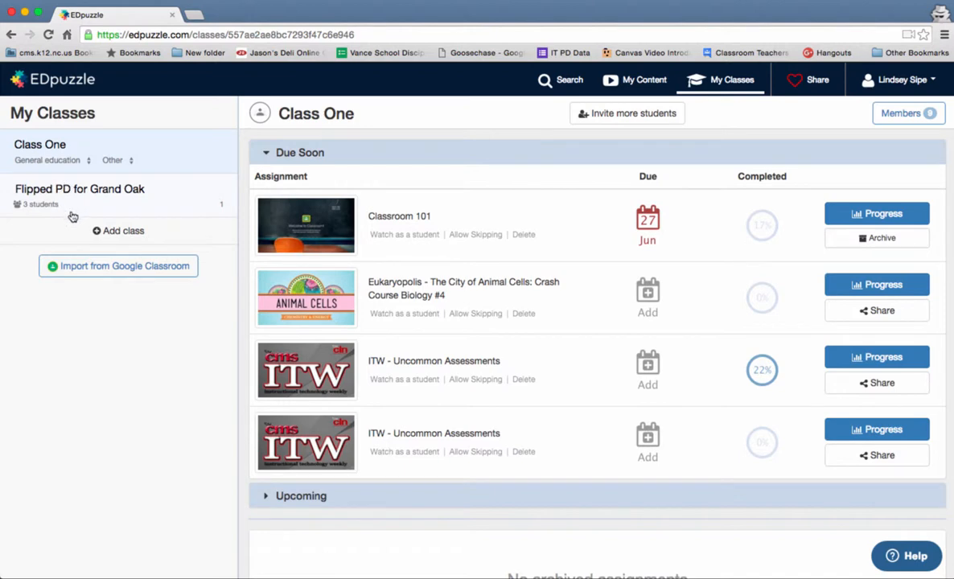
- Add a new class named Block One Math
click(121, 232)
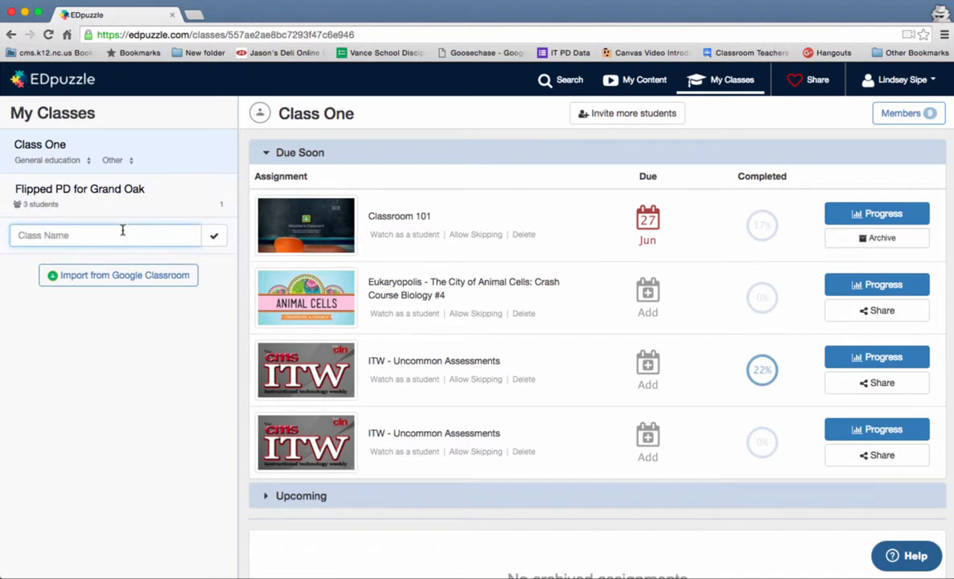
text(Block One Math)
click(215, 236)
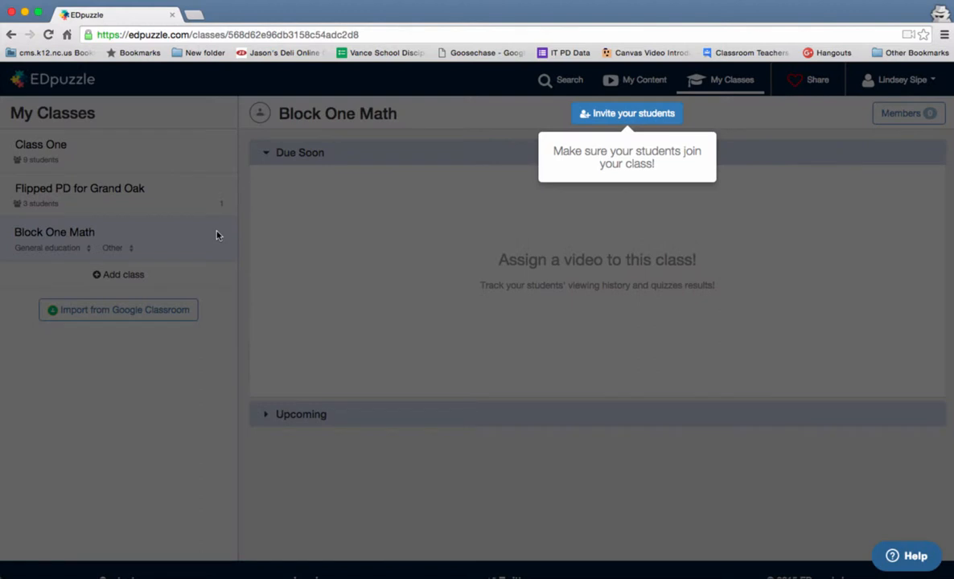
- View the student invitation options for Block One Math, and open the Flipped PD for Grand Oak class
click(634, 113)
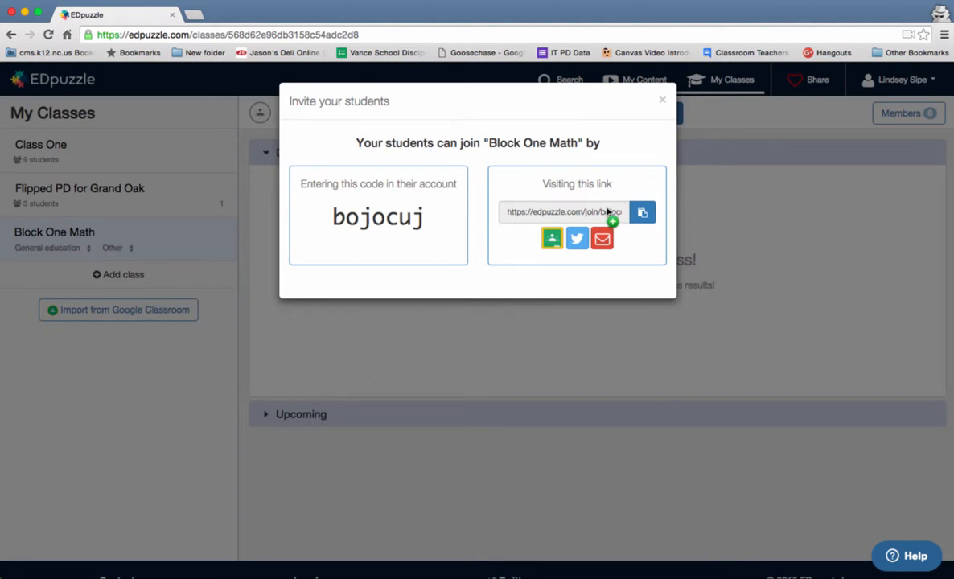
click(662, 99)
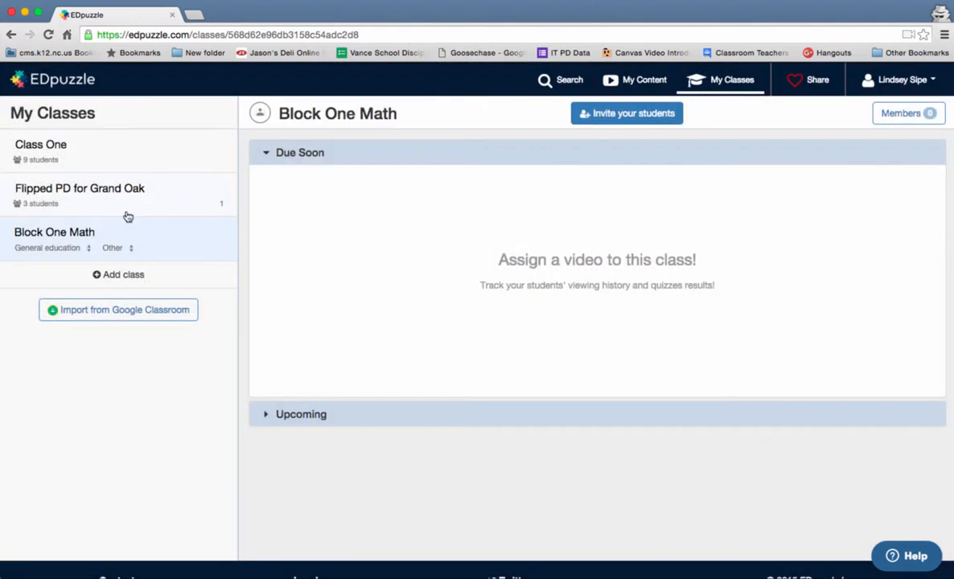
click(128, 216)
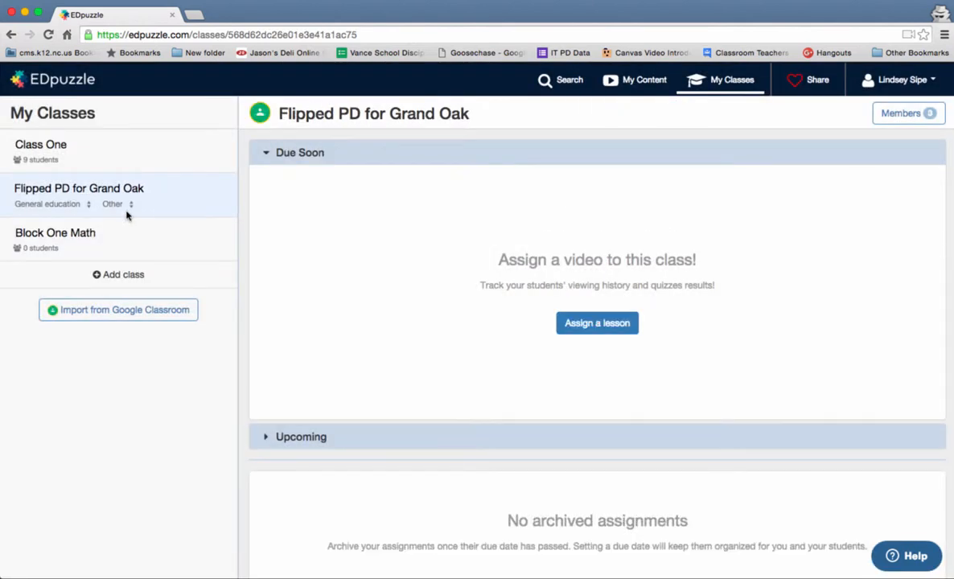
- Search the YouTube channel for Basic Fractions videos
click(564, 92)
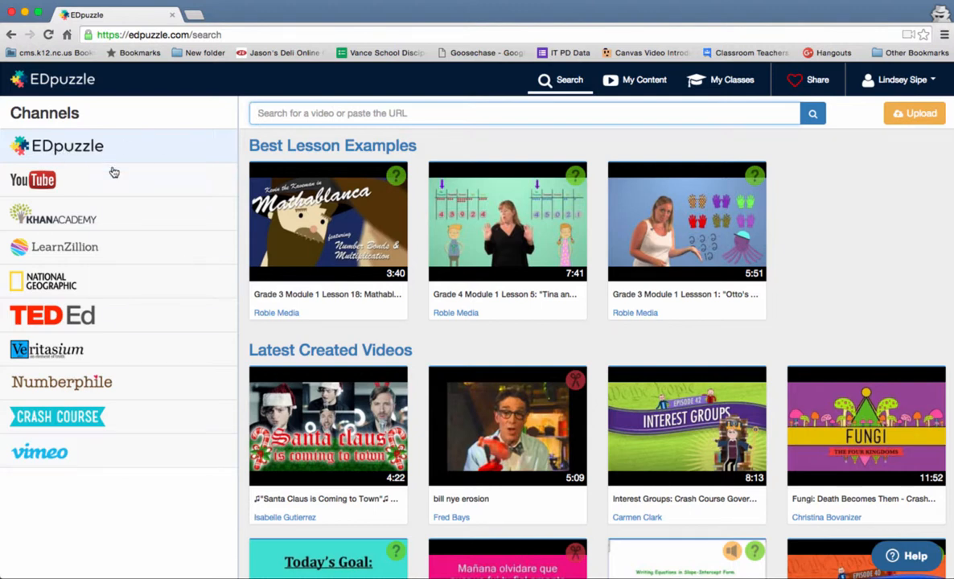
mouse_move(395, 211)
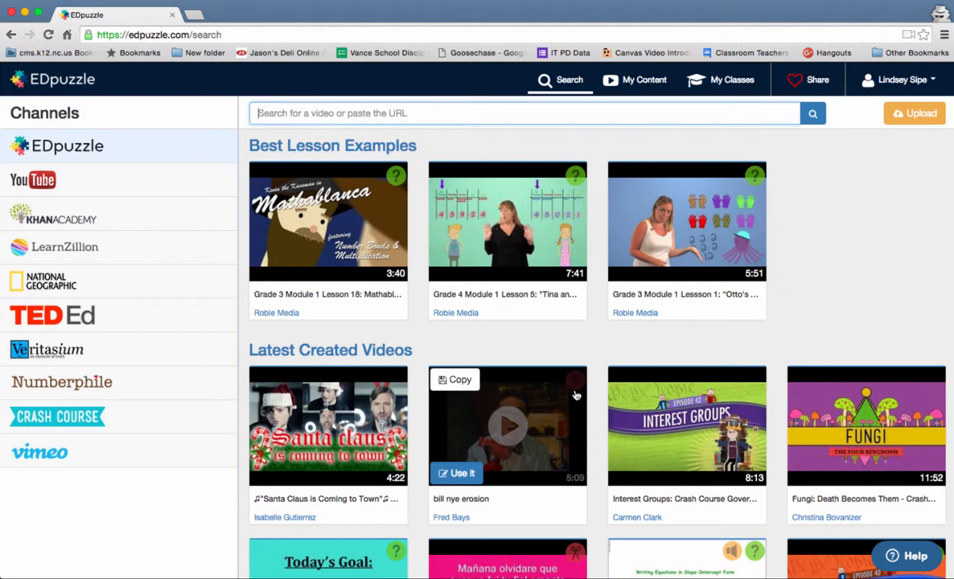
click(76, 190)
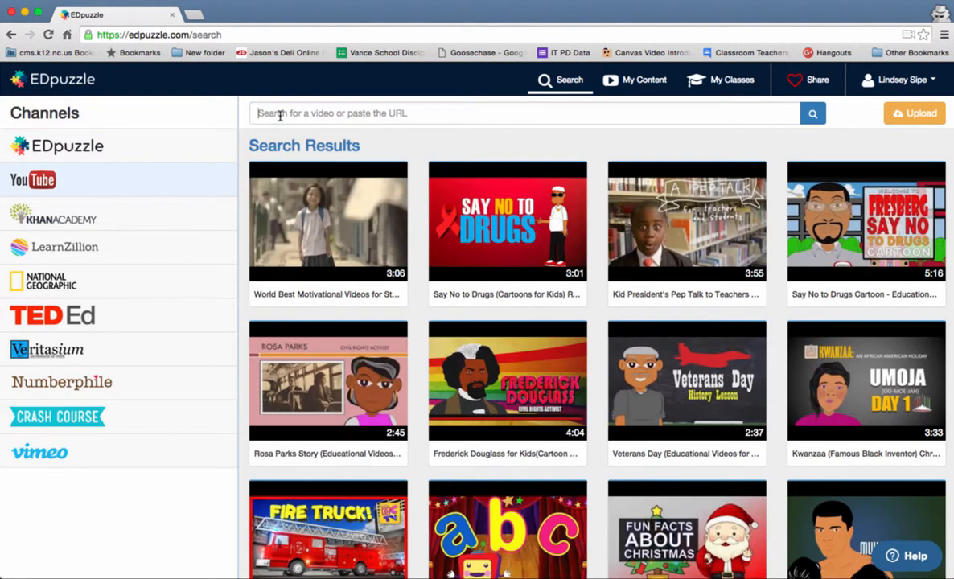
click(259, 111)
text(Basic Fran)
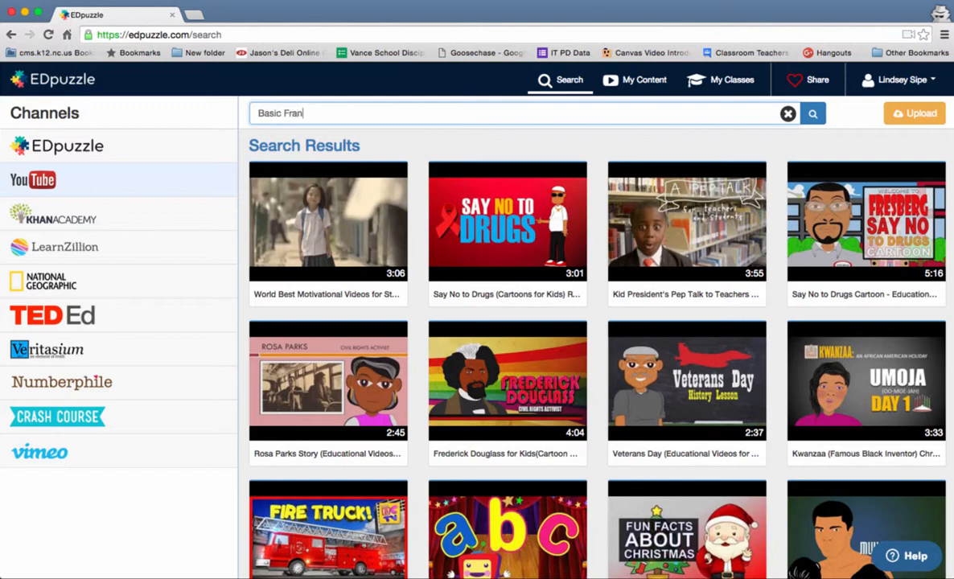
key(BackSpace)
text(ctions)
key(Return)
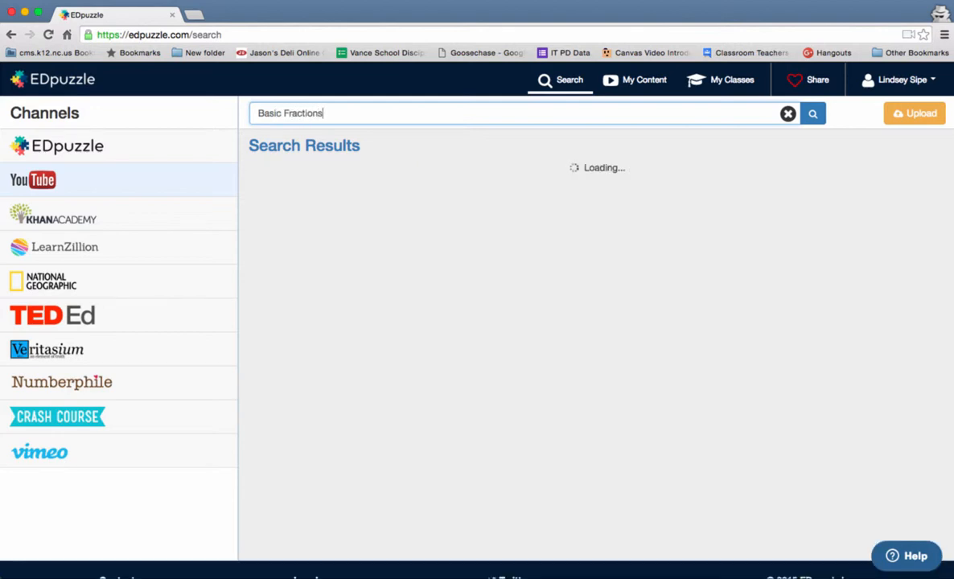
- Open the Let's Learn Fractions - Understanding Math for Kids video for editing and preview its opening seconds
mouse_move(511, 374)
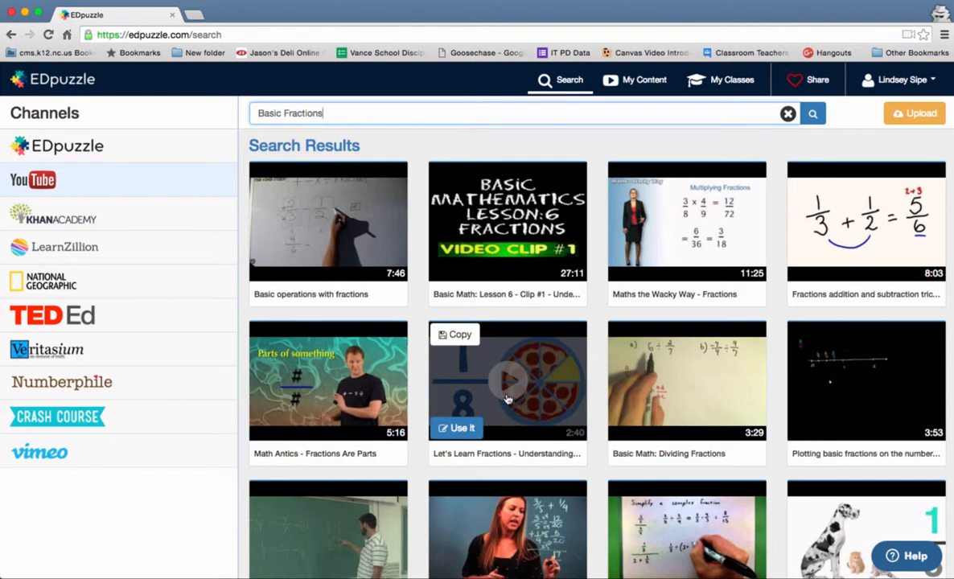
click(463, 429)
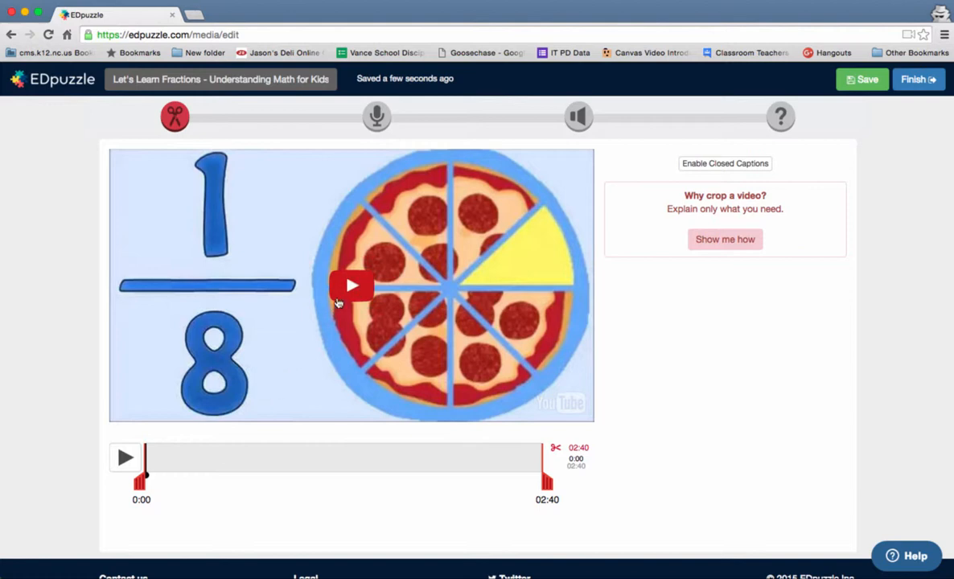
click(351, 288)
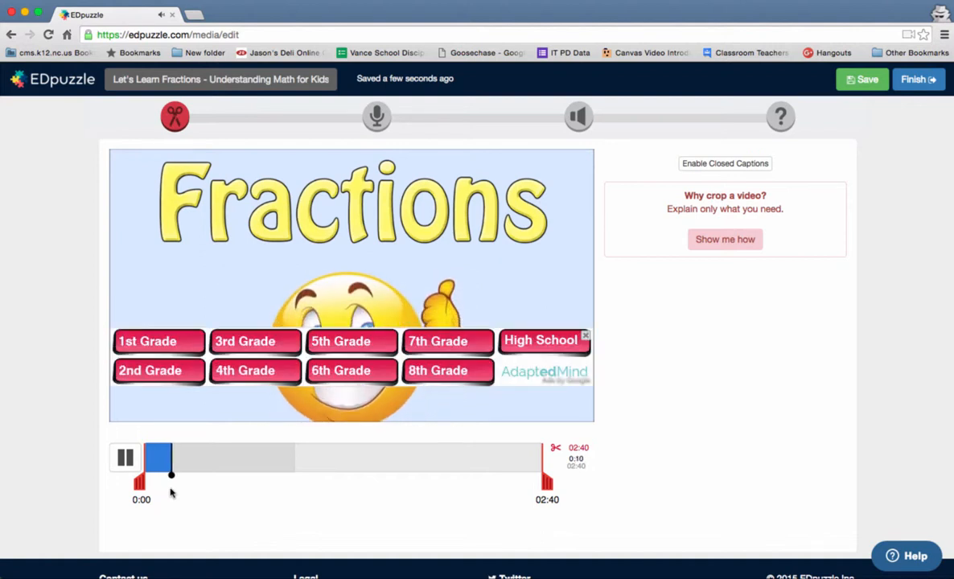
click(586, 335)
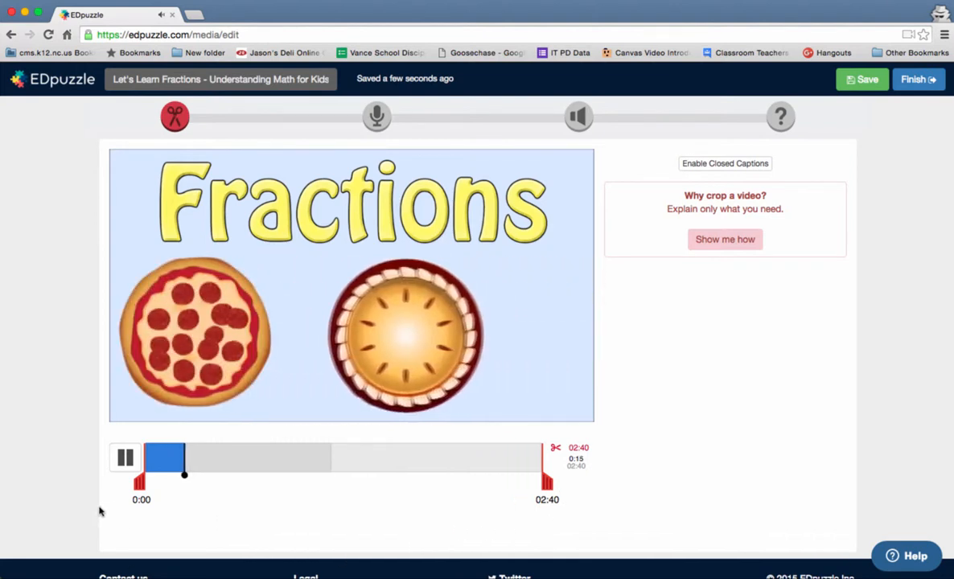
click(124, 457)
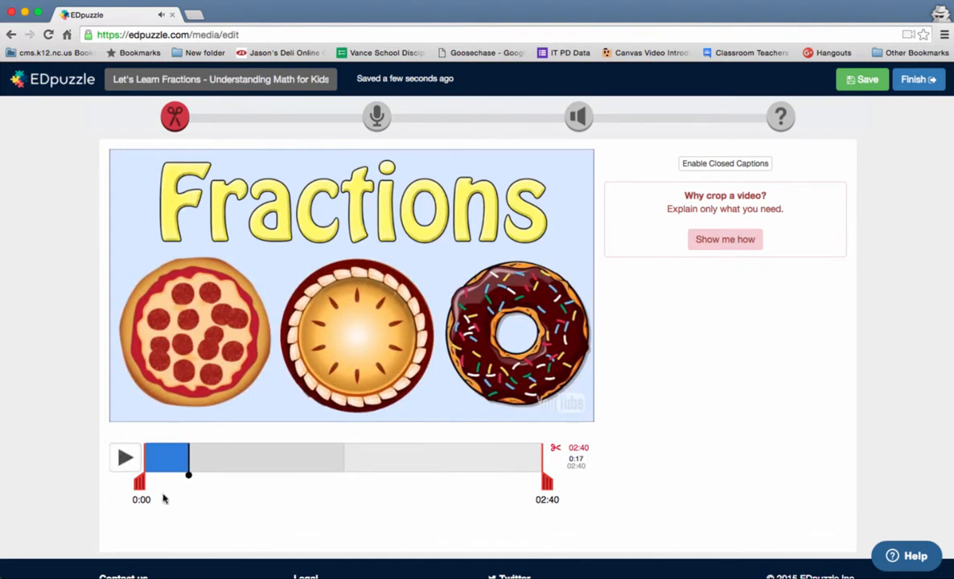
- Crop the video to start at 0:13 with a length of 2:26, and go on to the audio track stage
drag(139, 481, 173, 481)
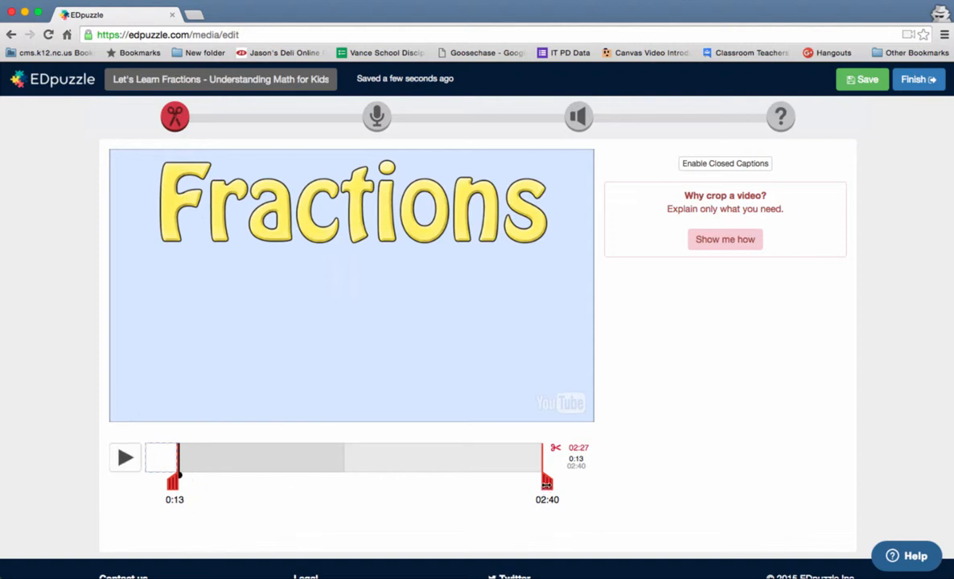
drag(547, 481, 672, 481)
click(377, 119)
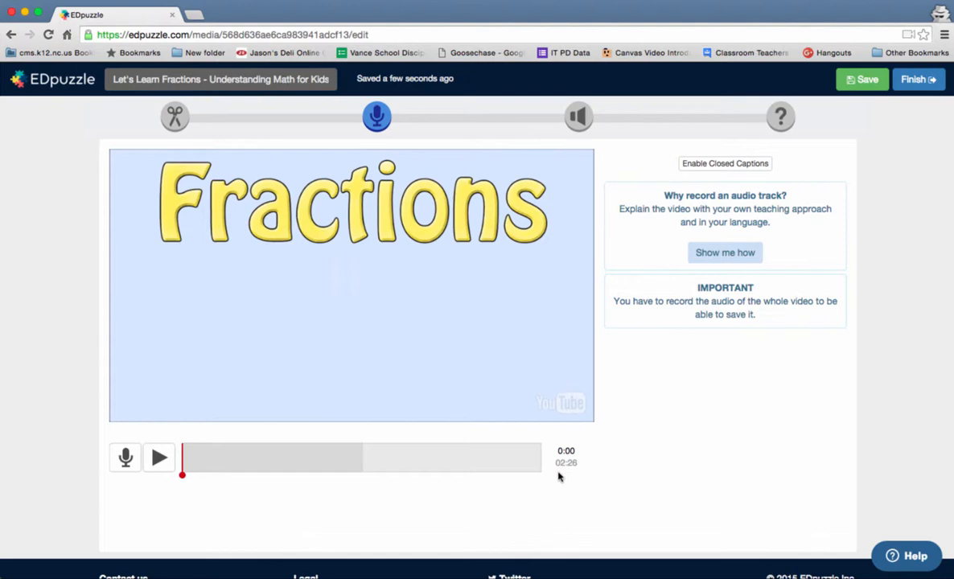
- Record an audio note at 0:40 in the cropped video
click(579, 120)
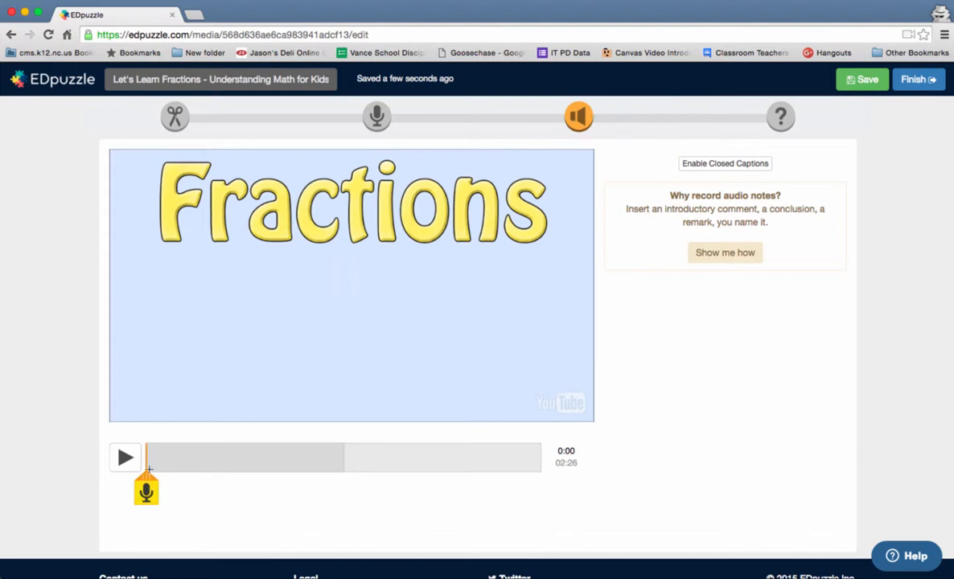
mouse_move(146, 476)
mouse_down()
mouse_move(527, 477)
mouse_move(309, 475)
mouse_move(222, 463)
mouse_move(274, 468)
mouse_move(254, 468)
mouse_up()
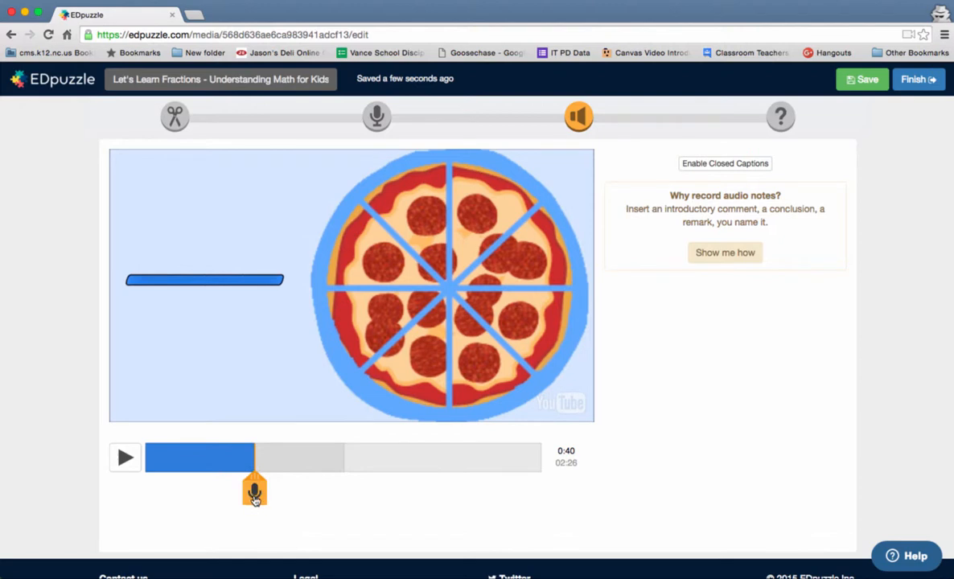
click(254, 494)
click(254, 499)
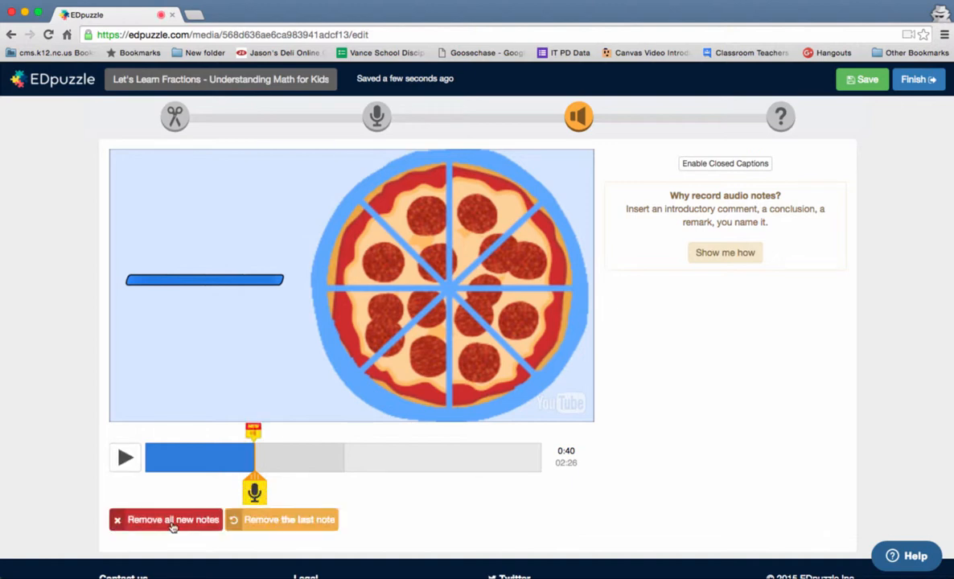
- Play the video on to 0:53 and record a second audio note there
click(125, 458)
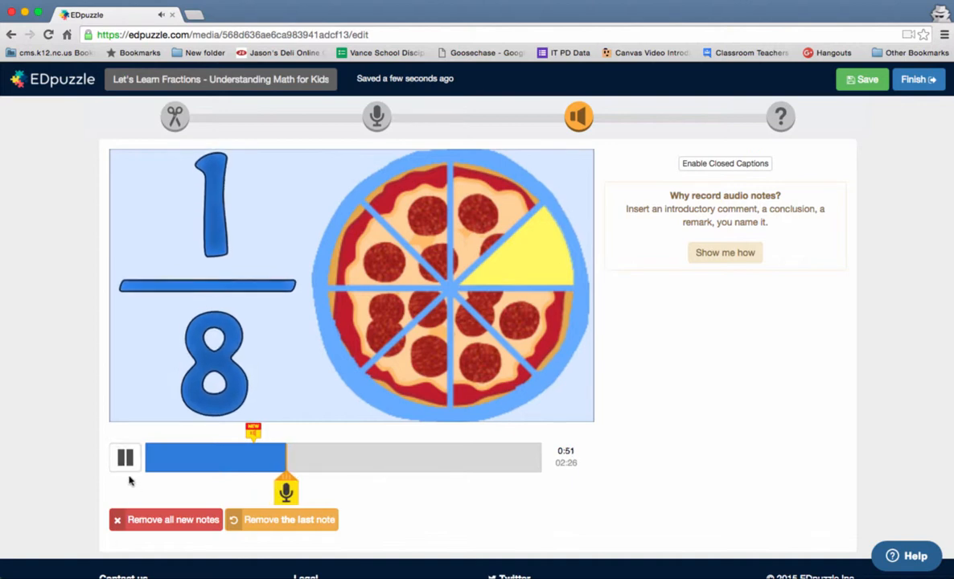
click(128, 460)
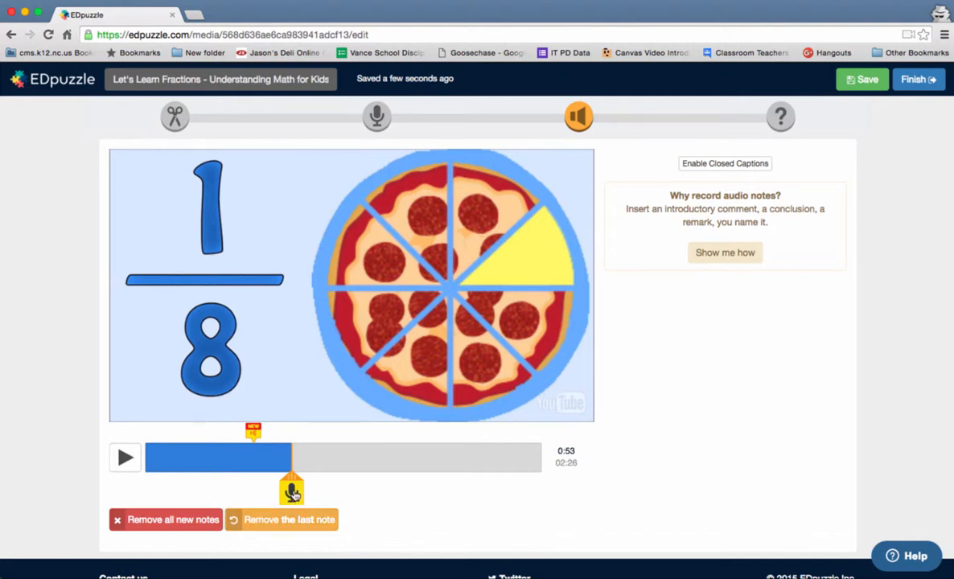
click(292, 492)
click(292, 497)
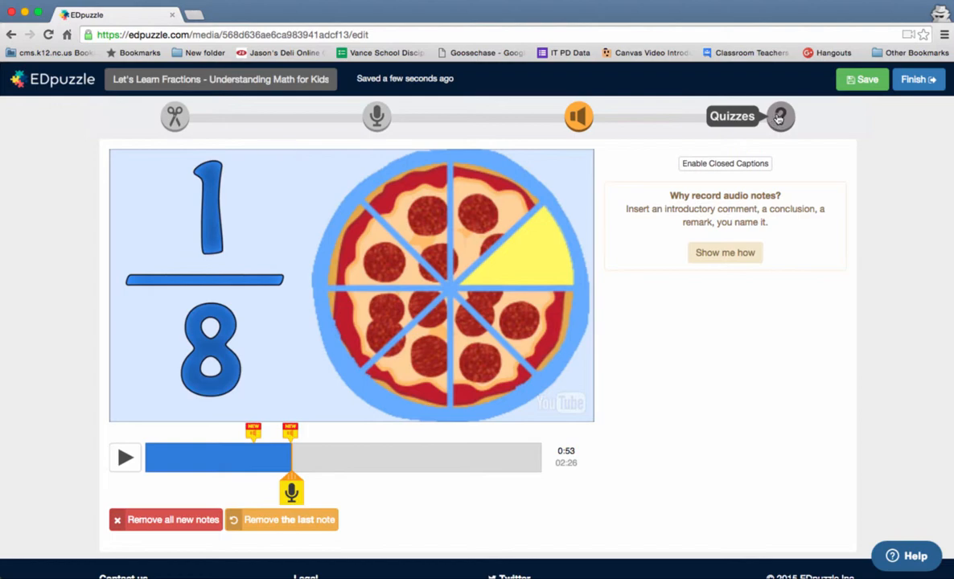
- Go on to the quizzes stage and scan the cropped video for a suitable question spot
click(778, 118)
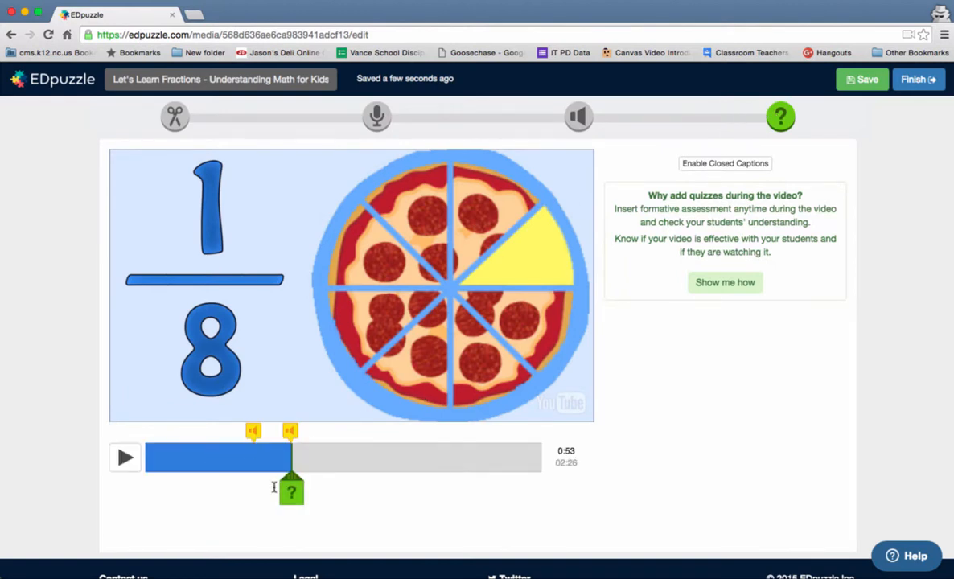
click(254, 447)
click(216, 448)
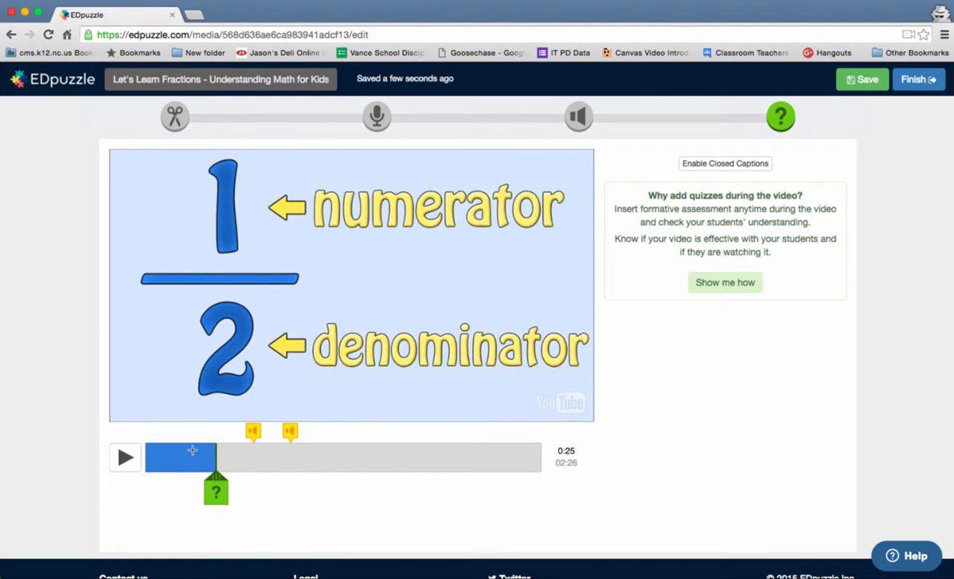
click(192, 451)
click(177, 452)
click(199, 455)
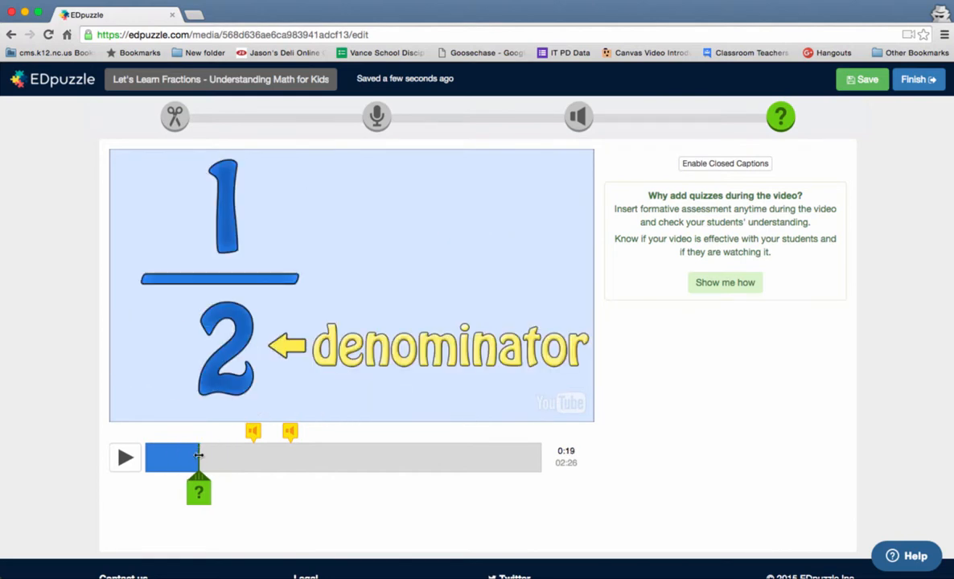
click(212, 456)
click(235, 458)
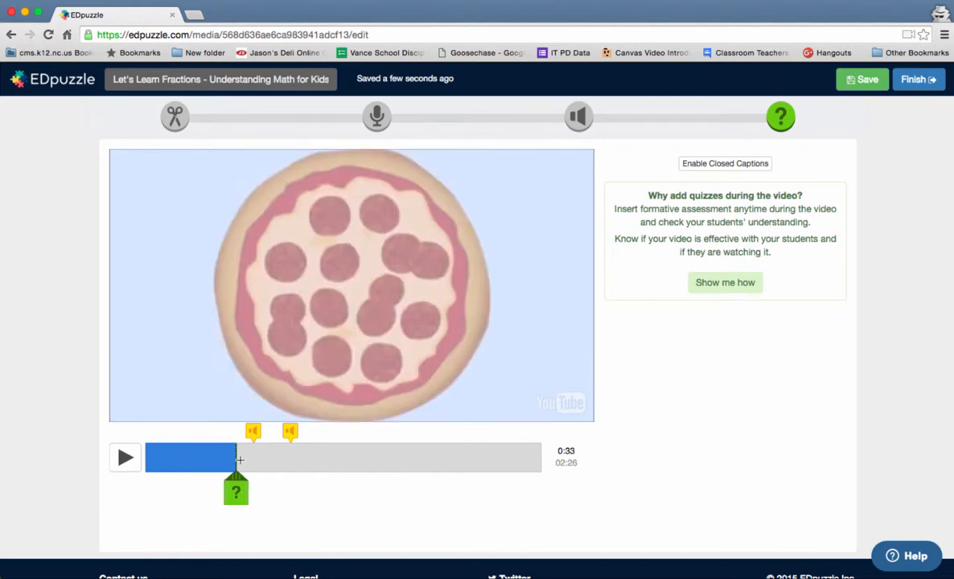
click(256, 457)
click(271, 457)
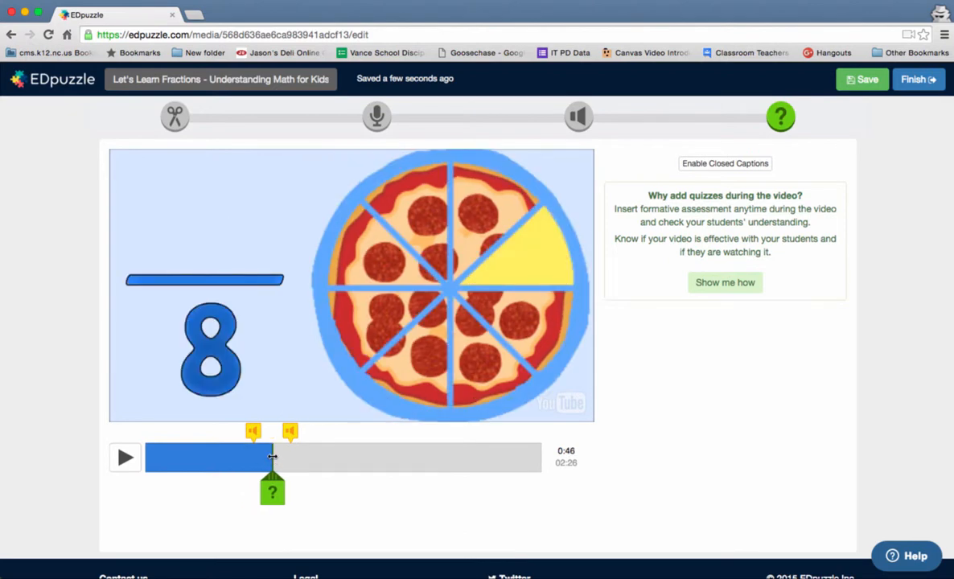
click(290, 457)
click(310, 456)
click(363, 458)
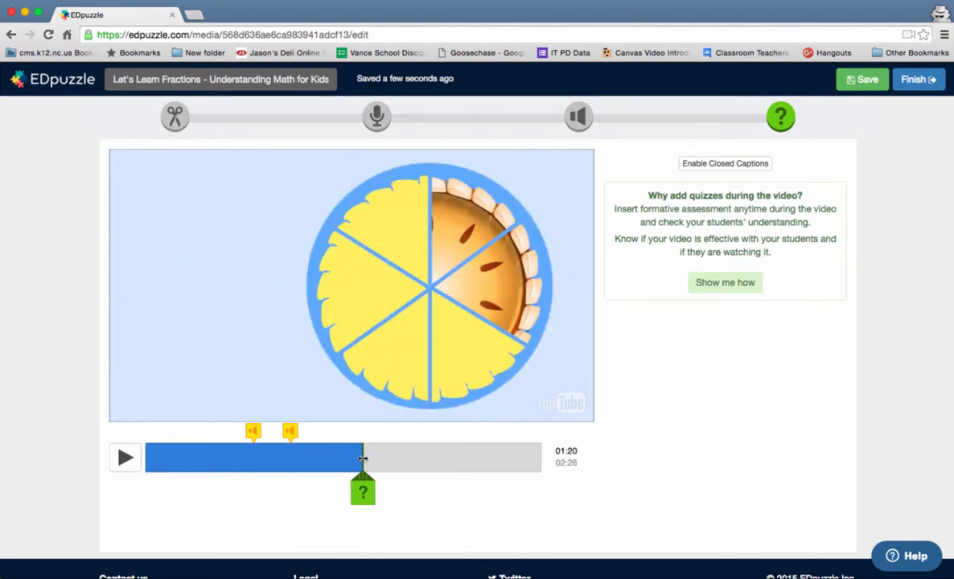
- Compare the pie scenes around 1:12 and 1:24, and place the question marker at 1:24
click(340, 457)
click(309, 457)
click(342, 458)
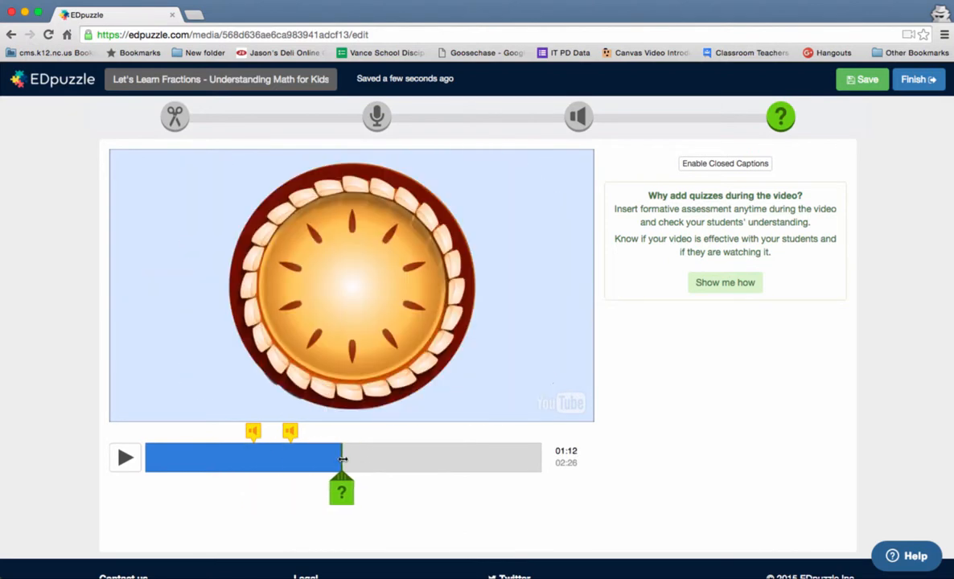
click(360, 459)
click(374, 458)
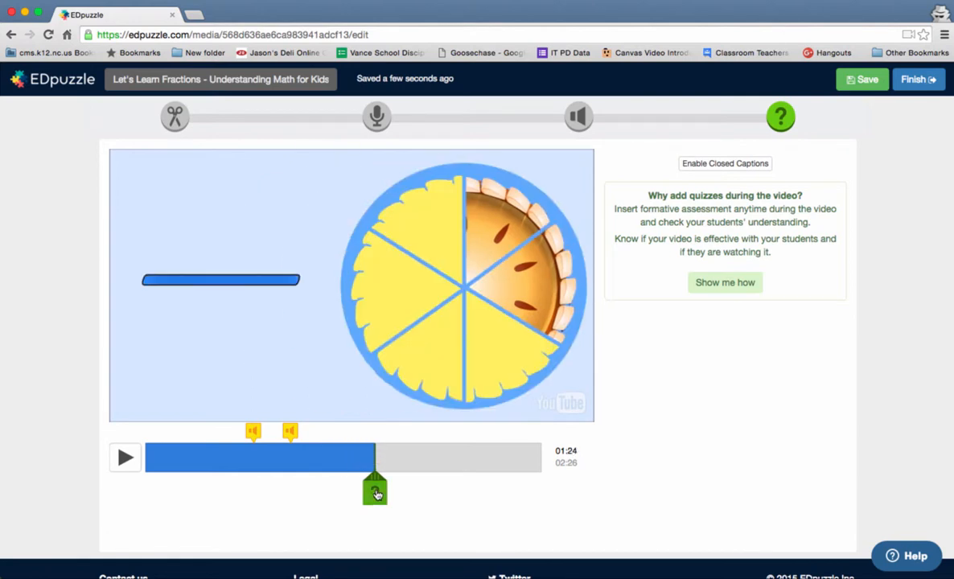
click(360, 461)
click(341, 461)
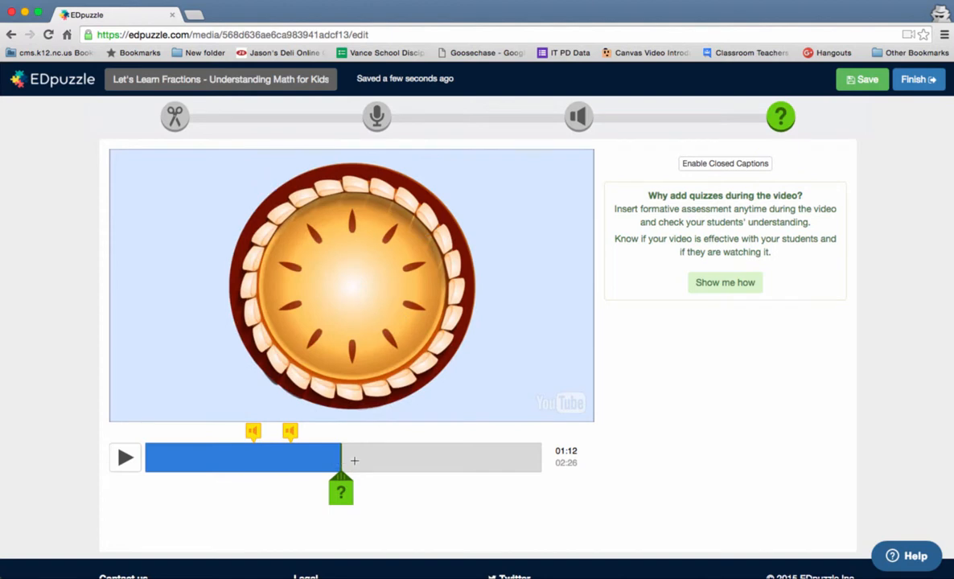
click(363, 461)
click(374, 462)
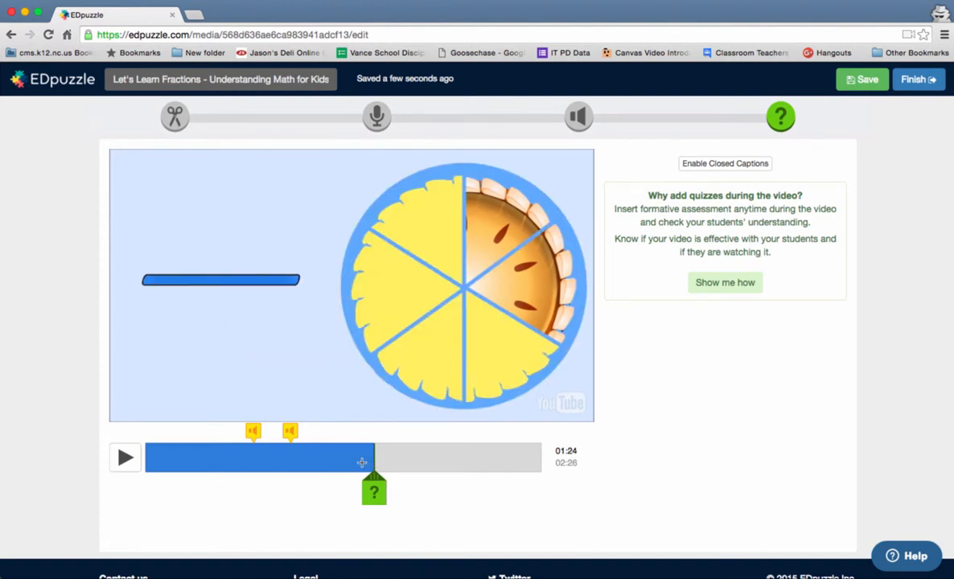
- Add a quiz item at 1:24, look at the comment type, and make it a multiple choice question
click(374, 492)
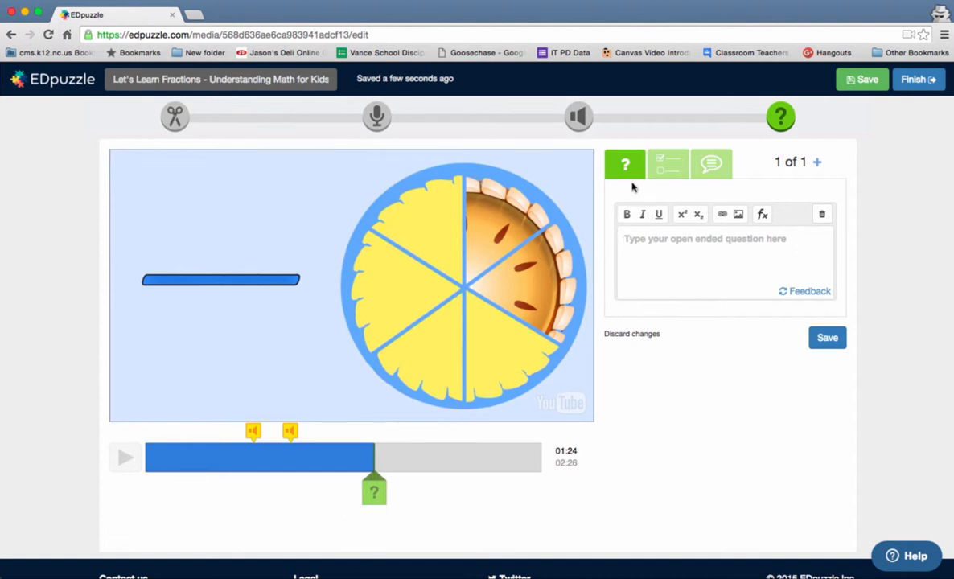
click(672, 167)
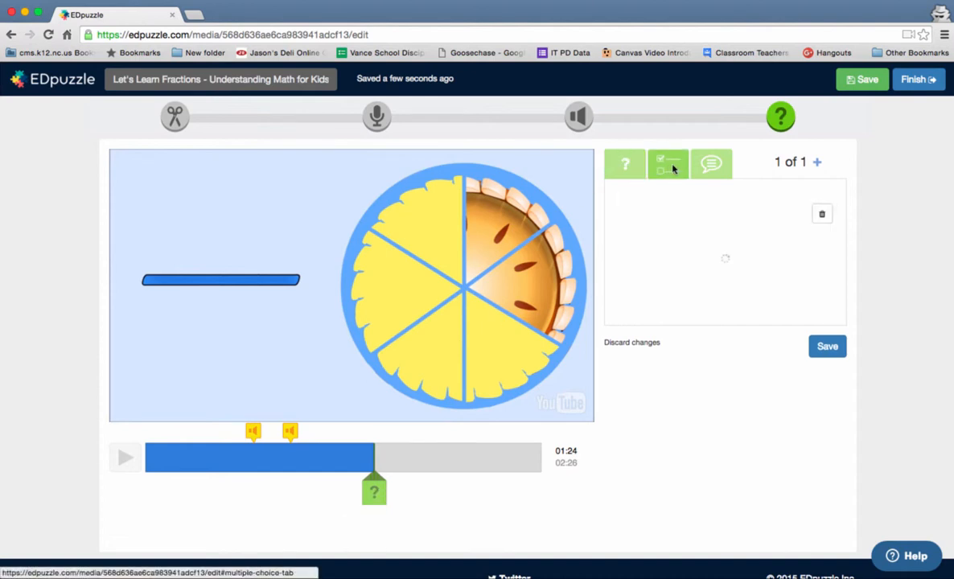
click(712, 163)
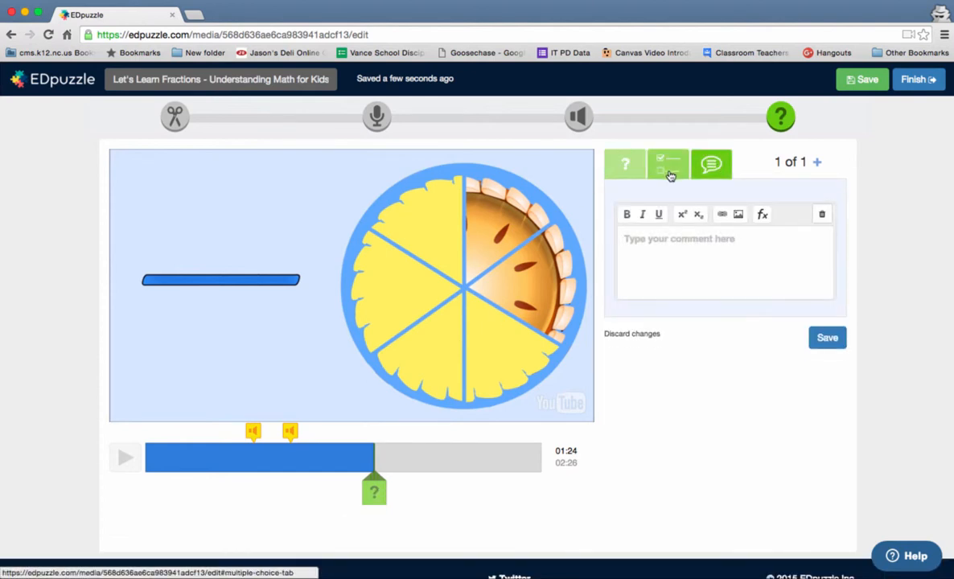
click(671, 174)
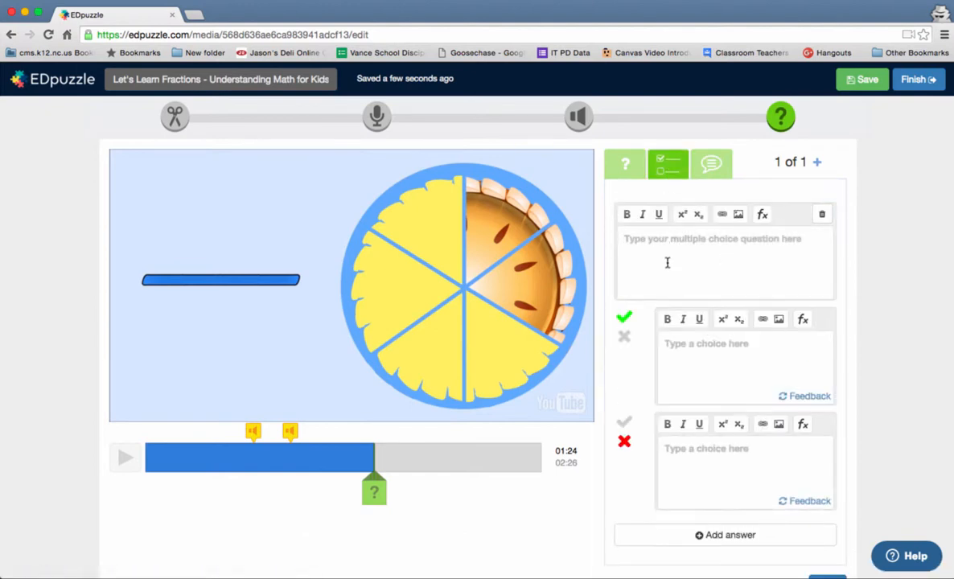
- Enter the question text "What will the denominator be for the pie fraction?"
text(What wi)
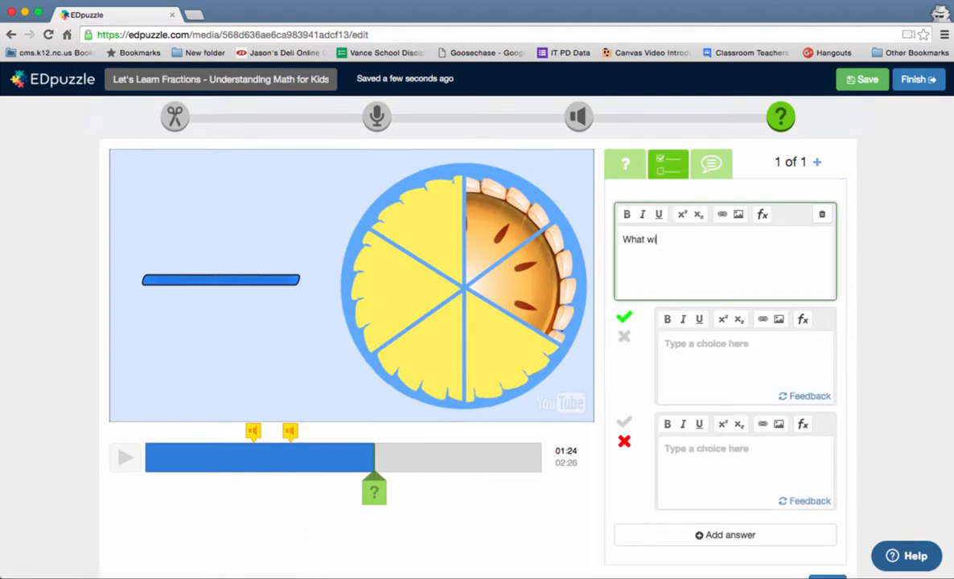
text(ll the denomi)
key(BackSpace)
key(BackSpace)
text(nominator be? )
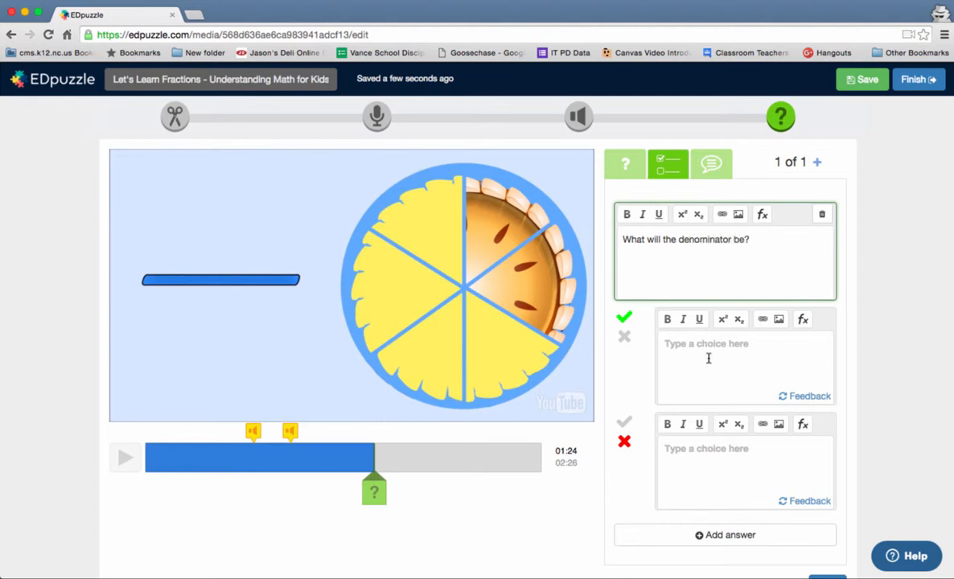
text( for thepie fraction?)
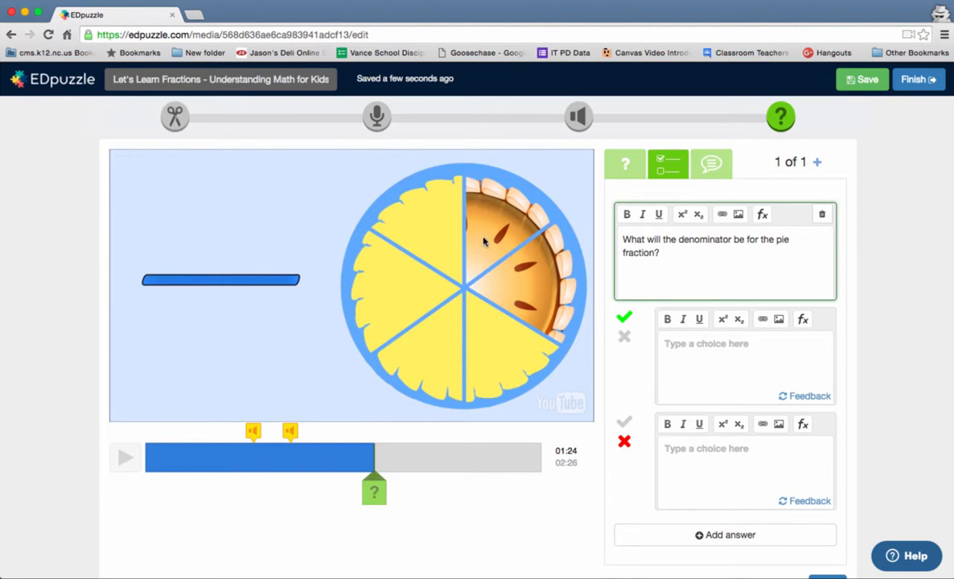
- Enter 5, 6 and 25 as answer choices for the denominator question and add a fourth choice
click(723, 386)
text(5)
click(710, 457)
click(709, 457)
text(6)
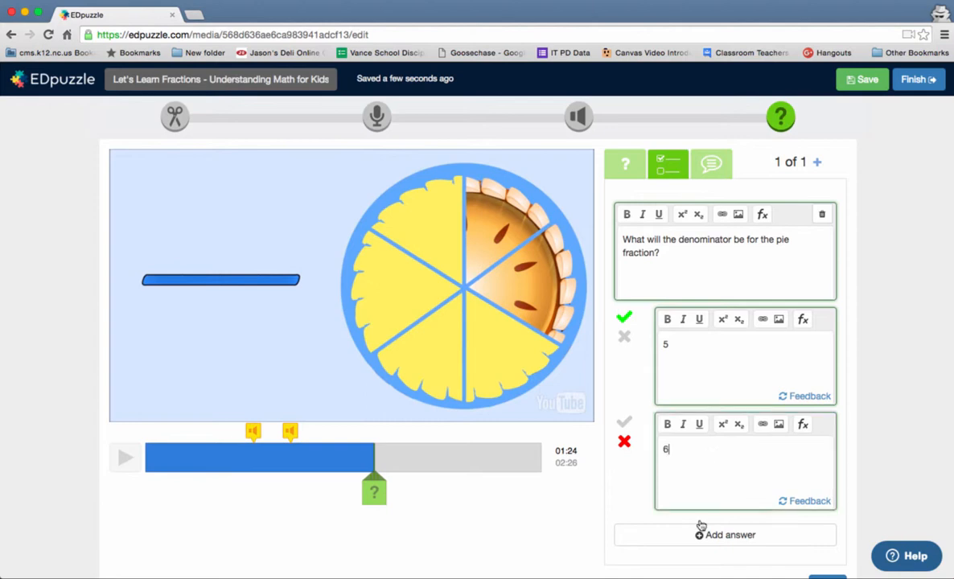
click(709, 535)
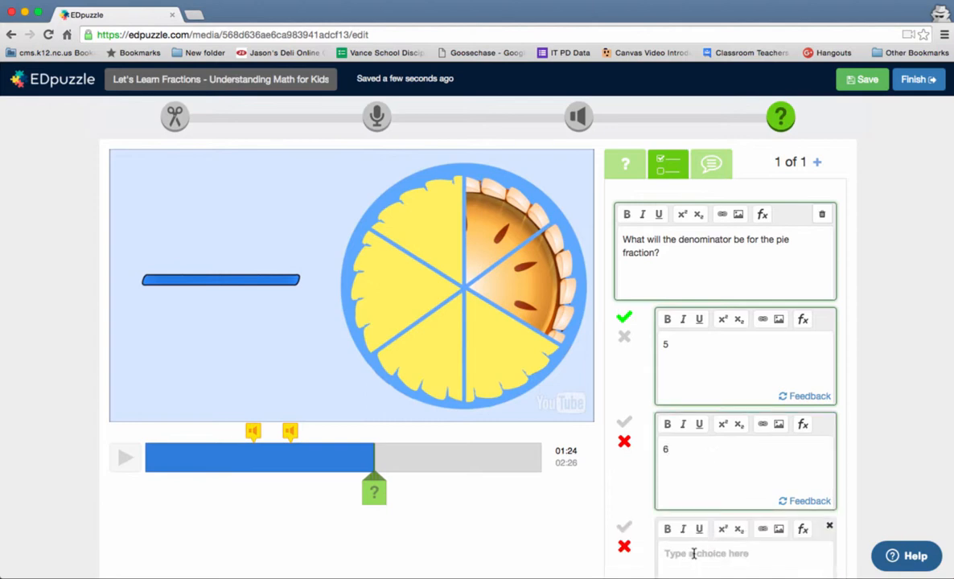
text(7)
scroll(697, 555, down, 3)
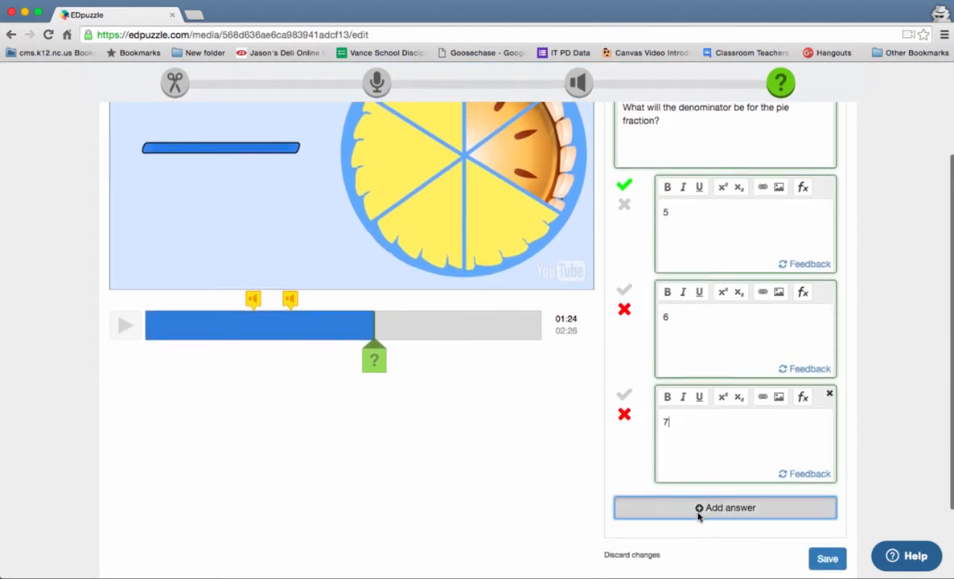
click(696, 509)
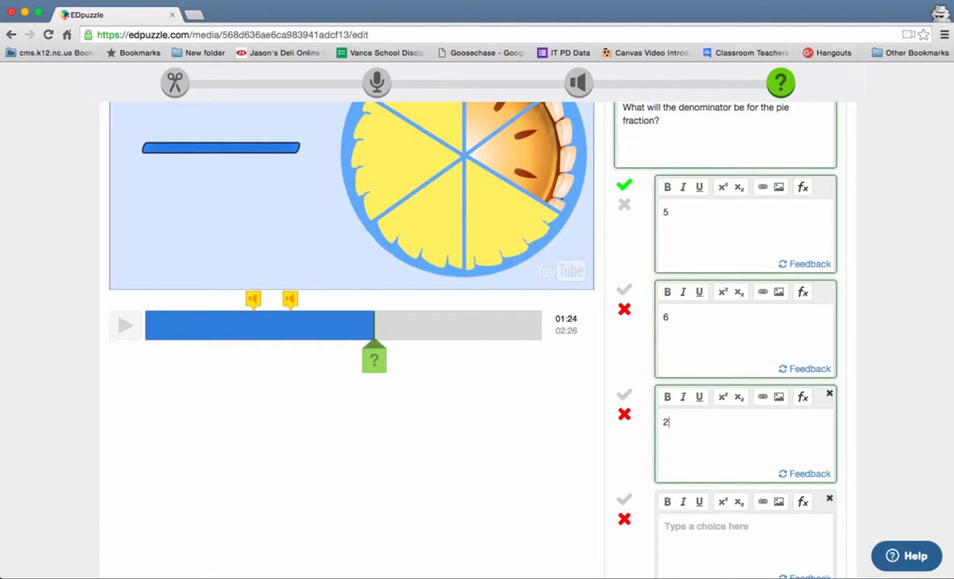
text(5)
- Mark 6 as the correct answer and 5 as incorrect, and save the denominator question
click(624, 292)
scroll(624, 295, up, 2)
click(625, 282)
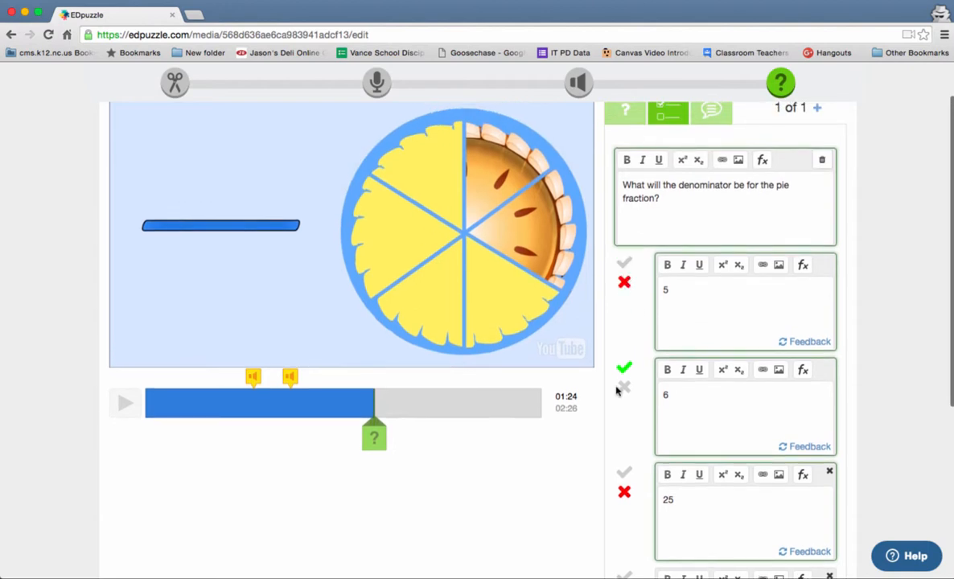
scroll(596, 392, up, 1)
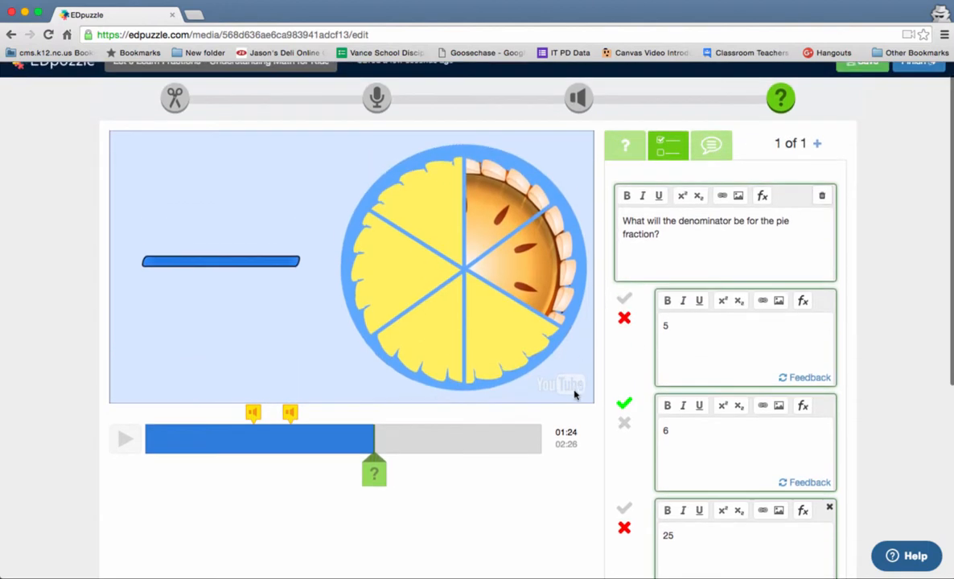
click(826, 461)
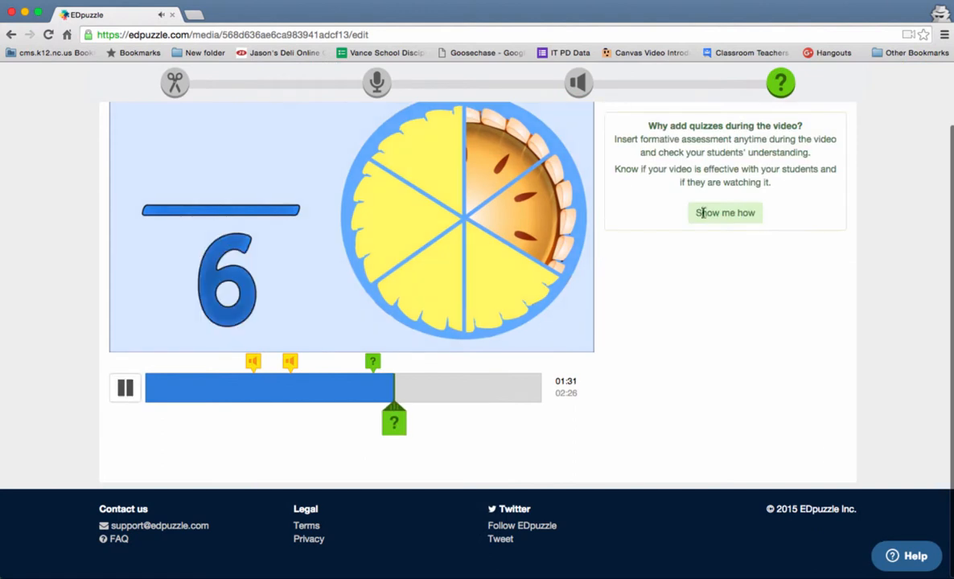
- Pause the video once the numerator is revealed, and add a second quiz item back at 1:30
scroll(455, 318, up, 1)
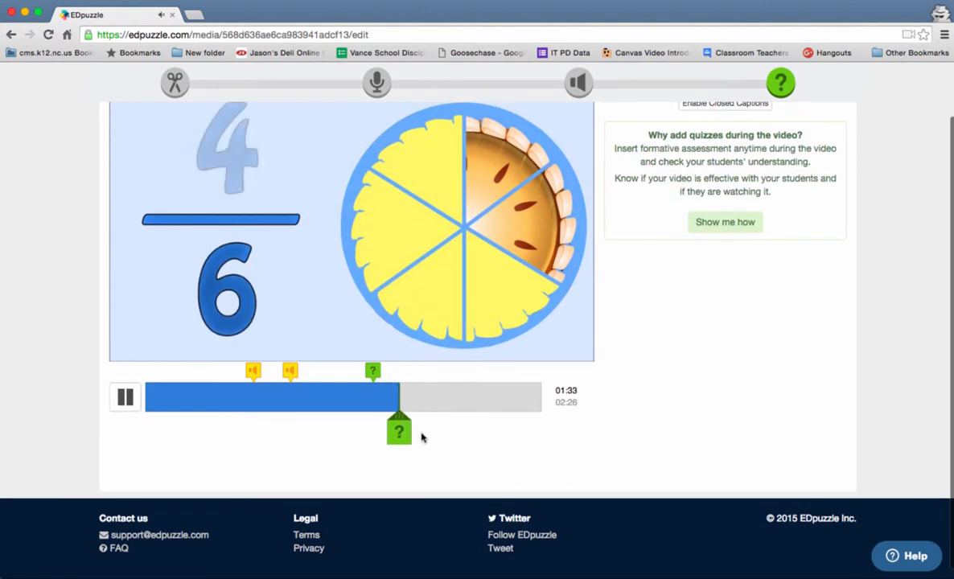
click(123, 400)
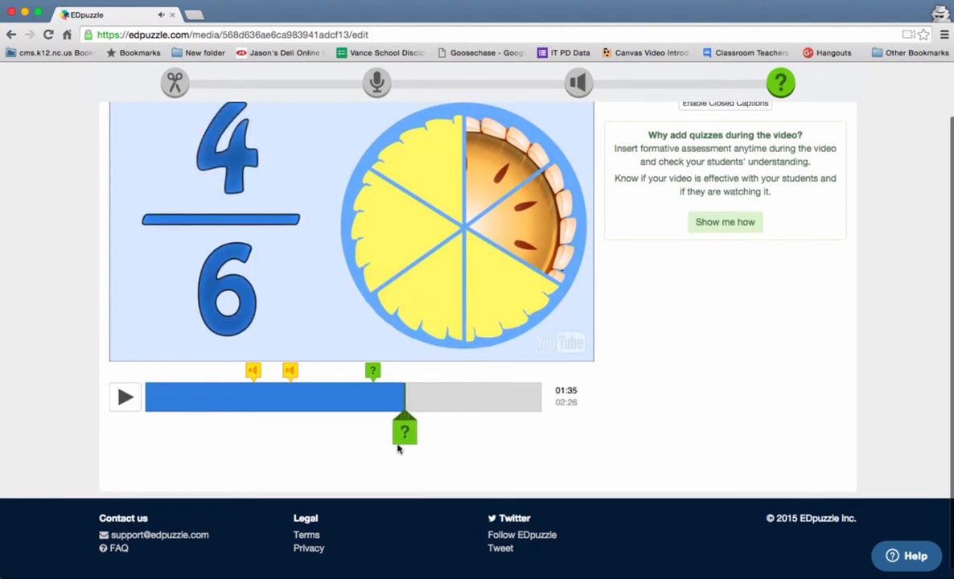
scroll(394, 450, up, 2)
click(390, 492)
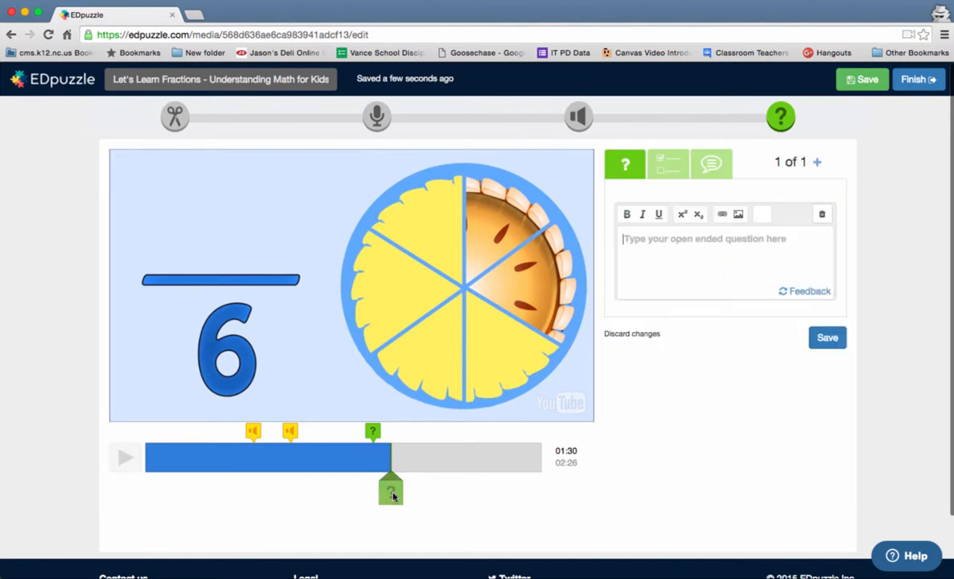
- Enter the question "What is the numerator?" and change it to multiple choice
click(739, 239)
text(What is the numer)
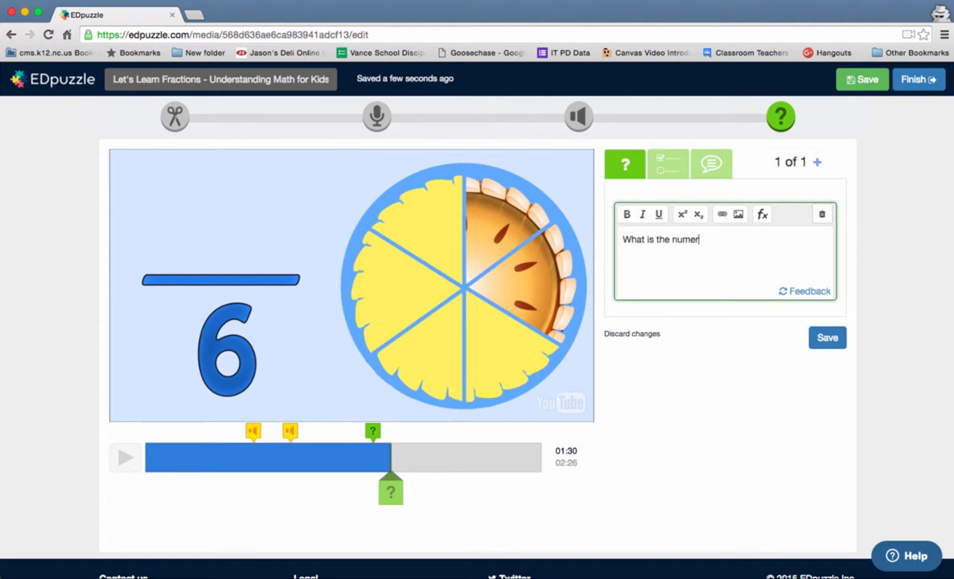
click(676, 167)
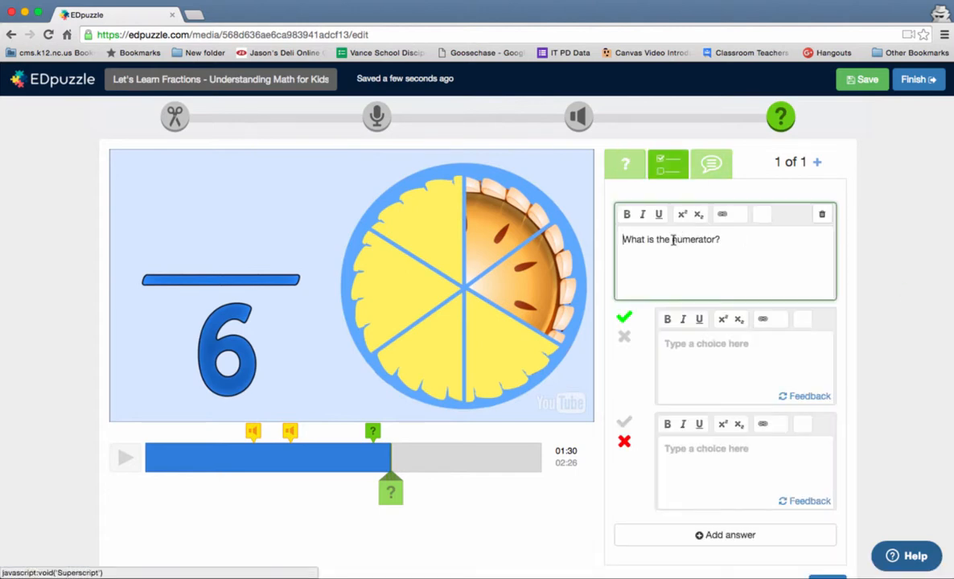
- Give the numerator question the choices 2, 4 and 6, and insert "(the pieces that were eaten)" in its text
click(696, 352)
text(2)
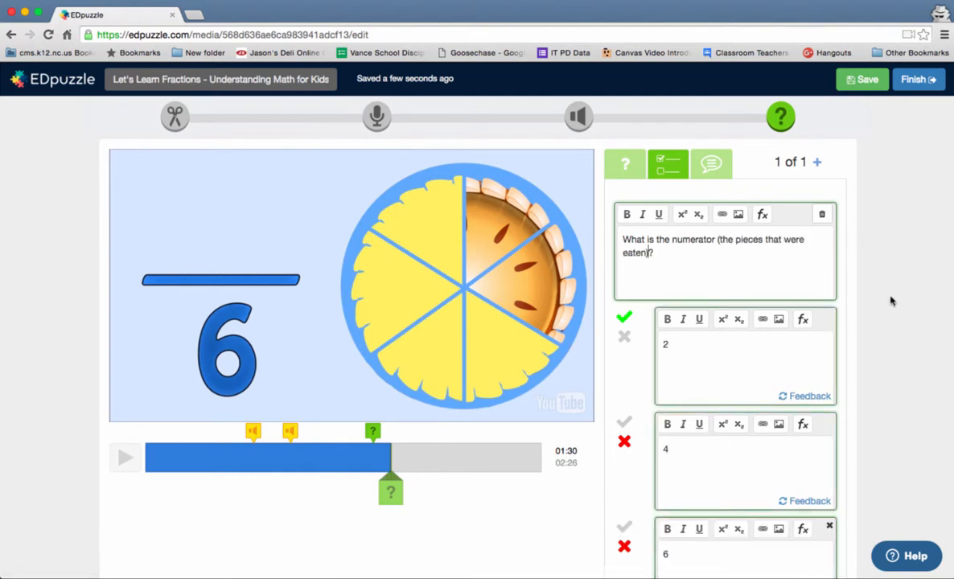
scroll(890, 298, down, 3)
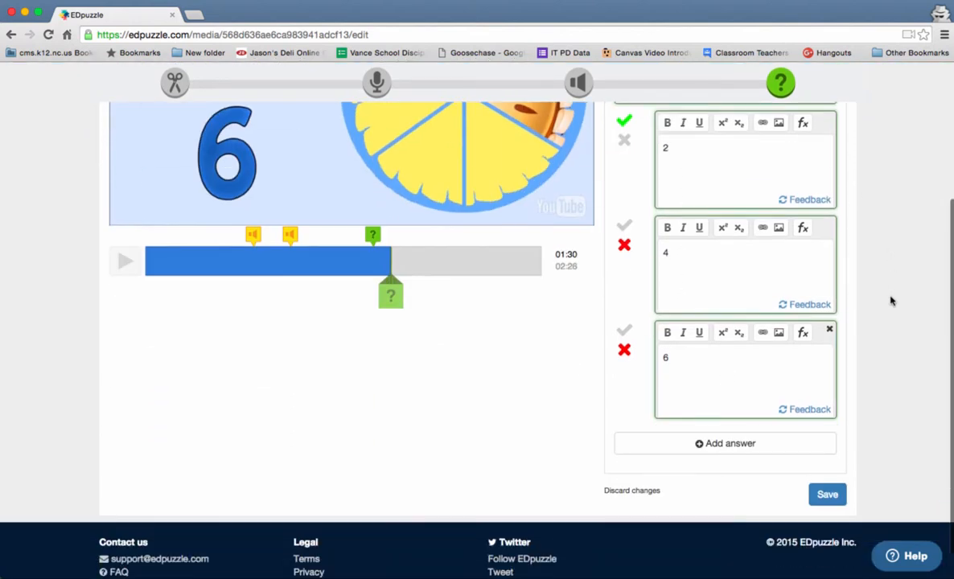
scroll(683, 322, up, 3)
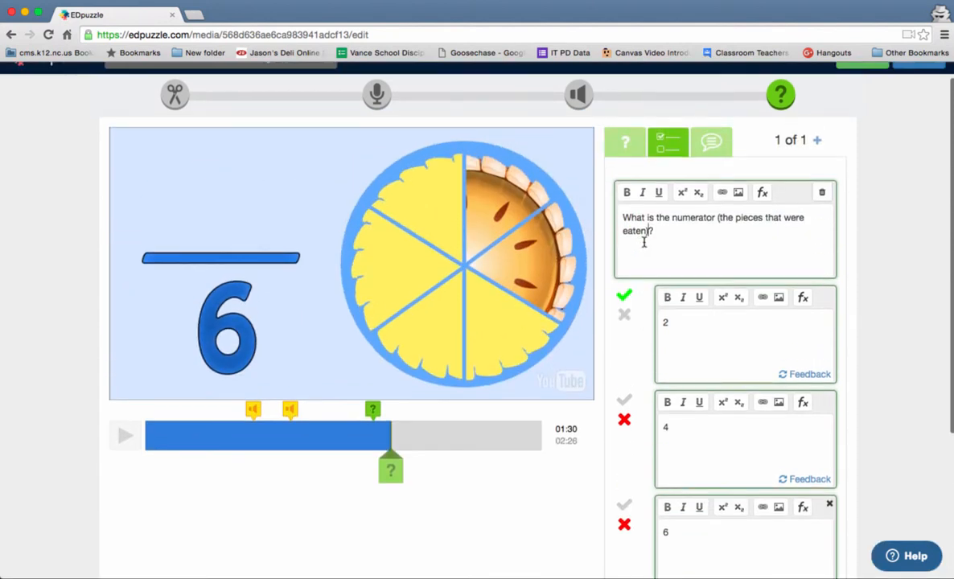
- Save the numerator question with only 4 marked as correct, and continue playing the video
click(624, 400)
click(625, 314)
scroll(624, 320, down, 5)
click(826, 467)
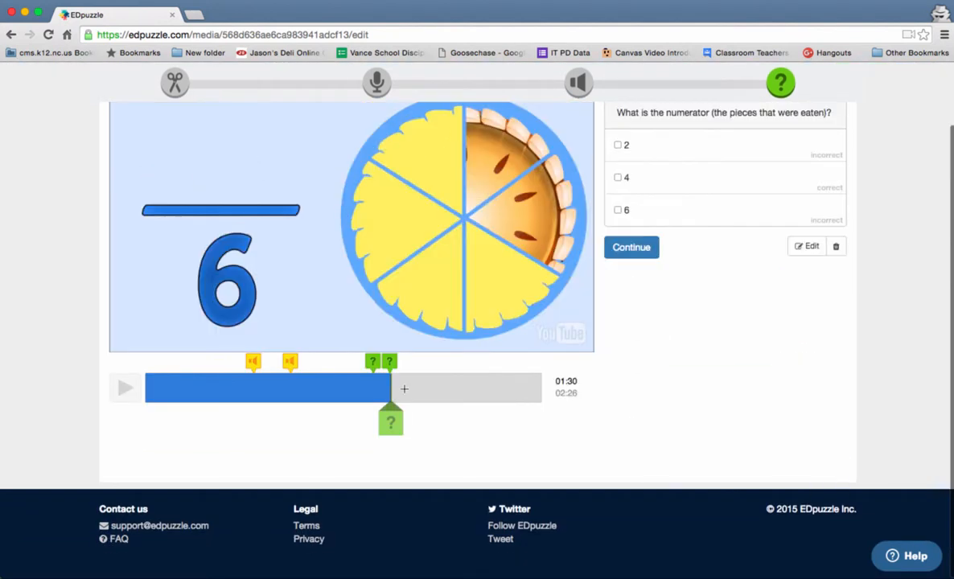
scroll(414, 386, up, 2)
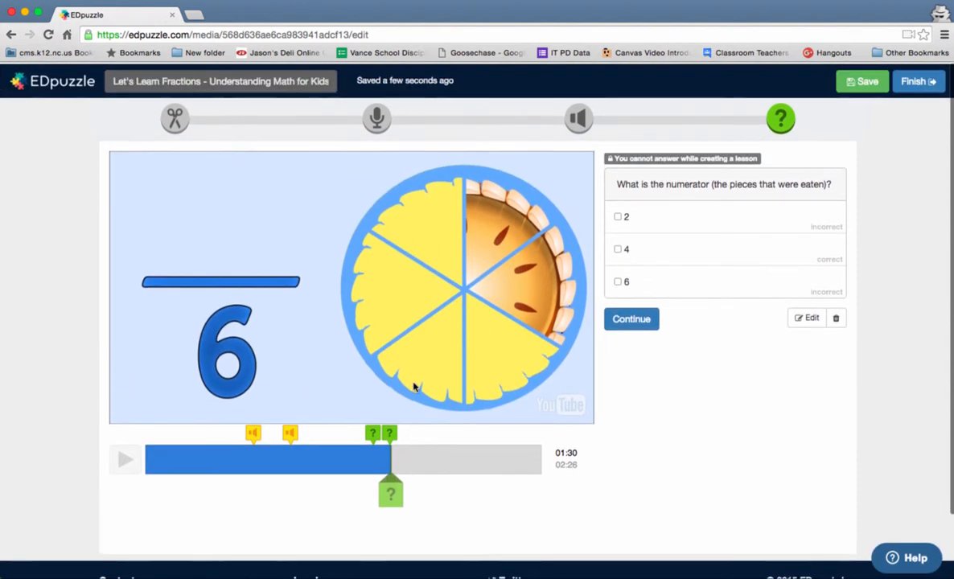
click(631, 318)
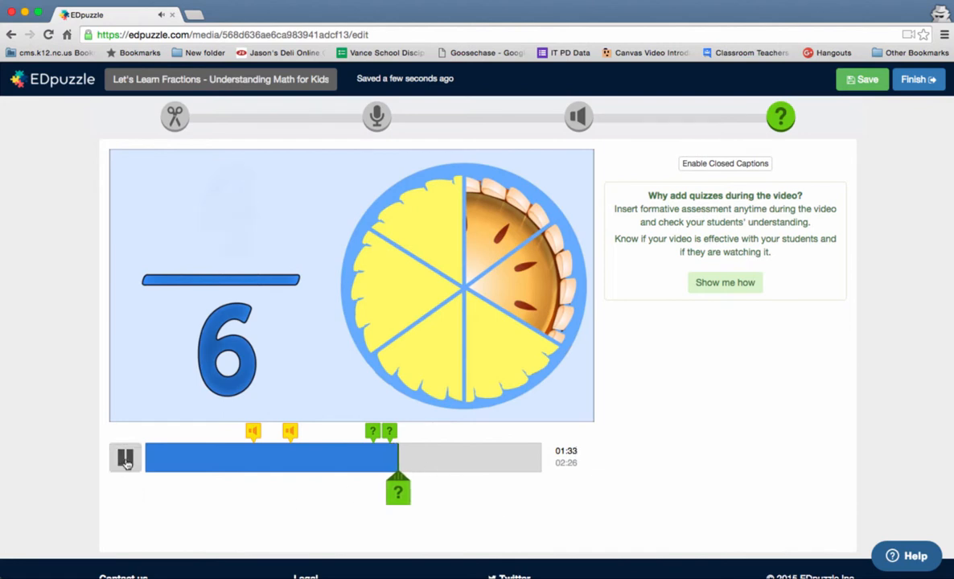
- Finish the fractions lesson and assign it to the Flipped PD for Grand Oak class with Prevent skipping and no due date
click(918, 79)
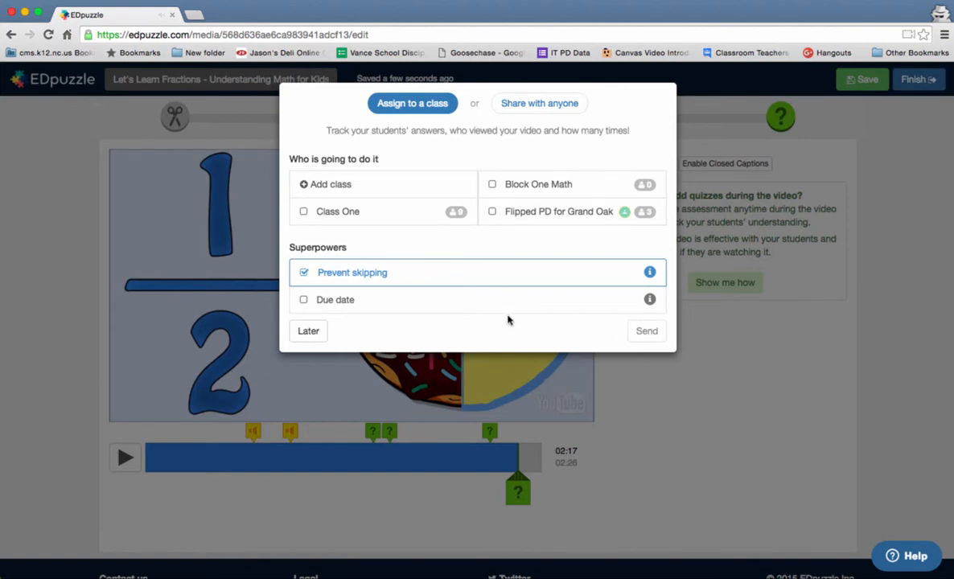
click(494, 212)
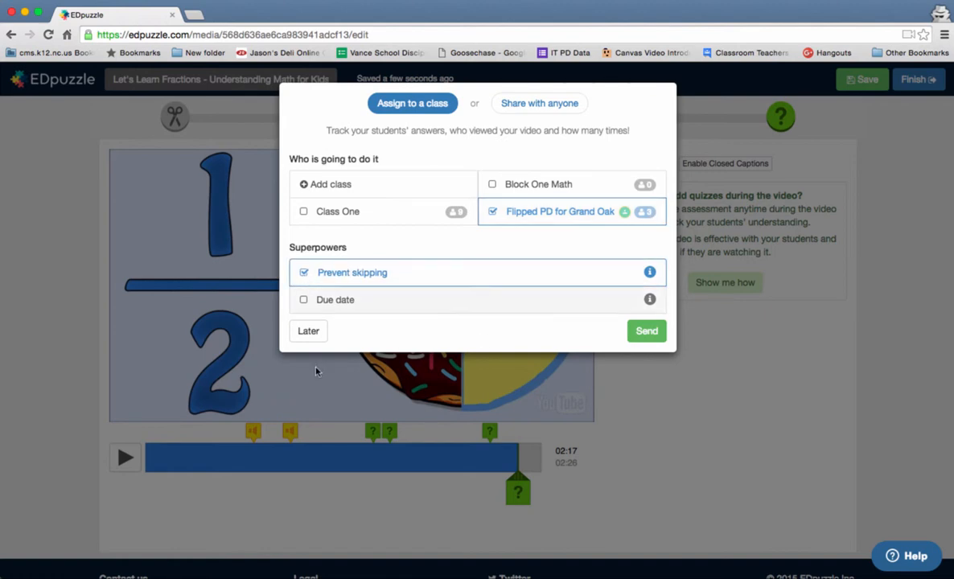
click(304, 300)
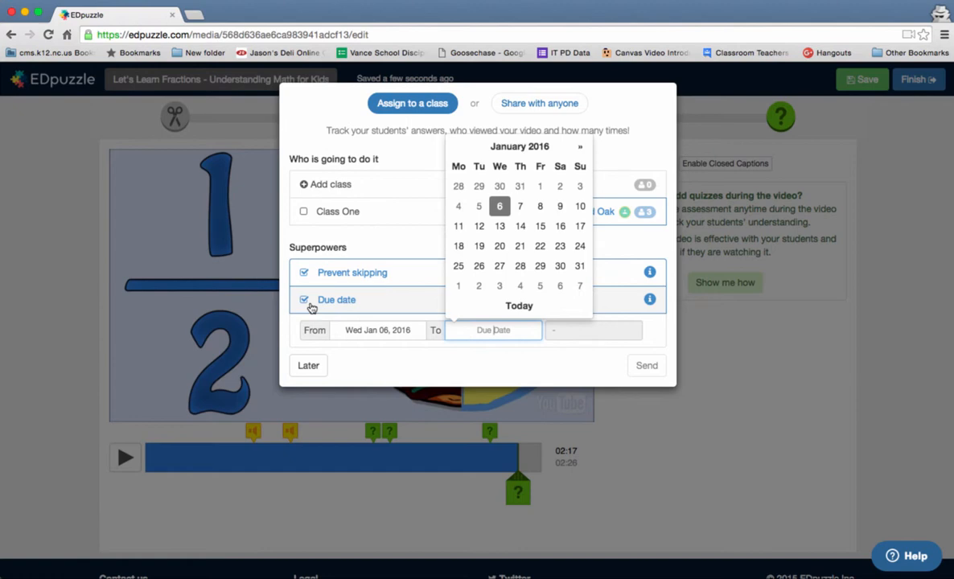
click(306, 302)
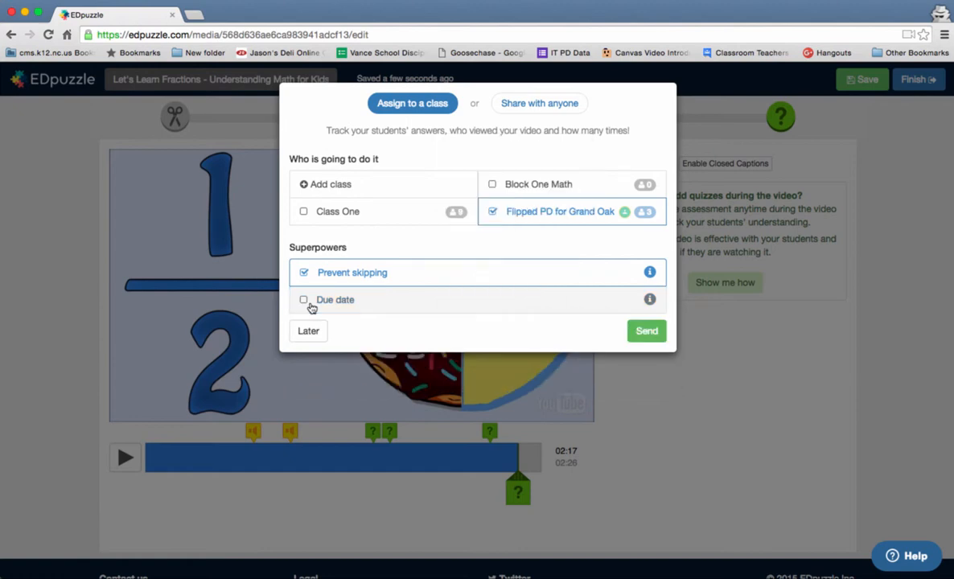
click(645, 332)
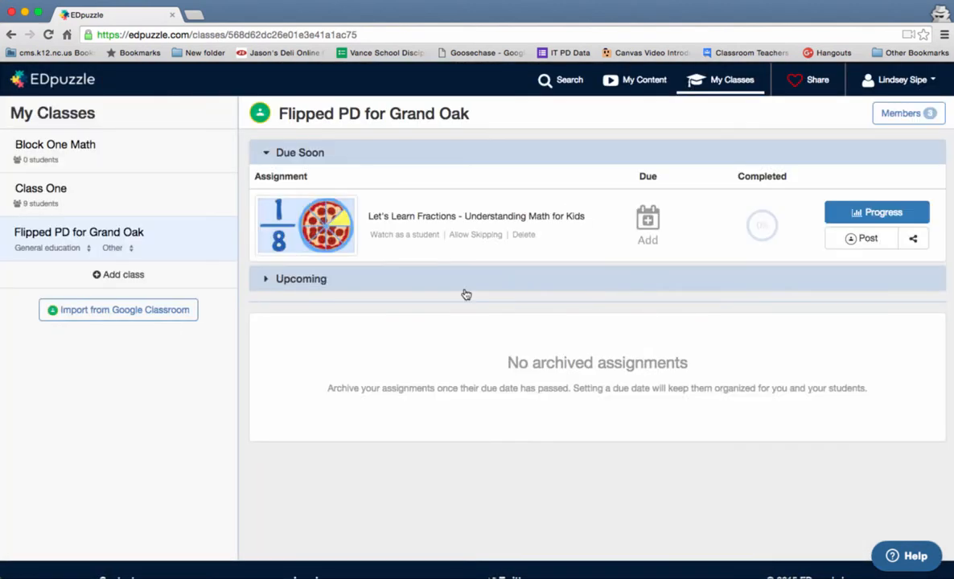
- Check the student progress for the newly assigned fractions lesson and return to the class page
click(884, 213)
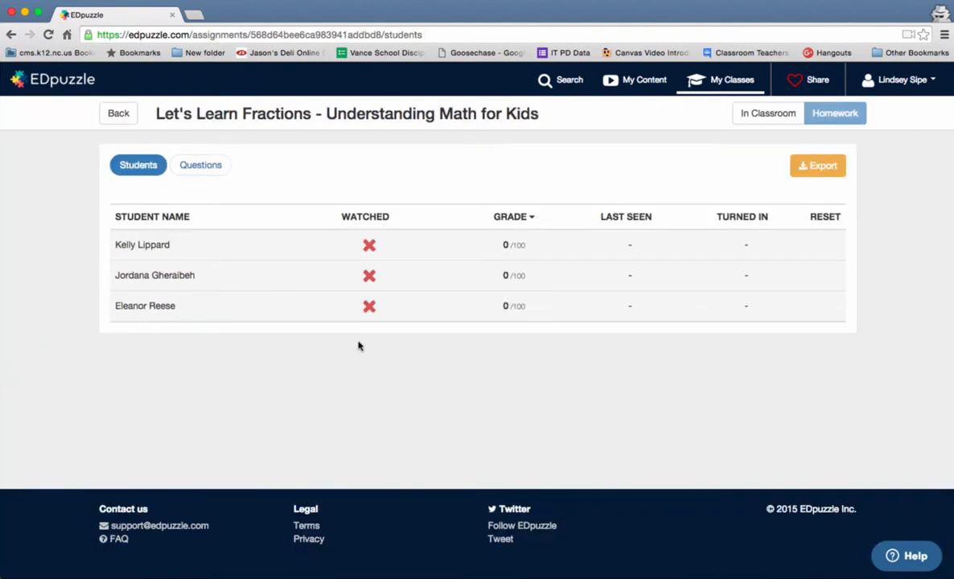
click(114, 112)
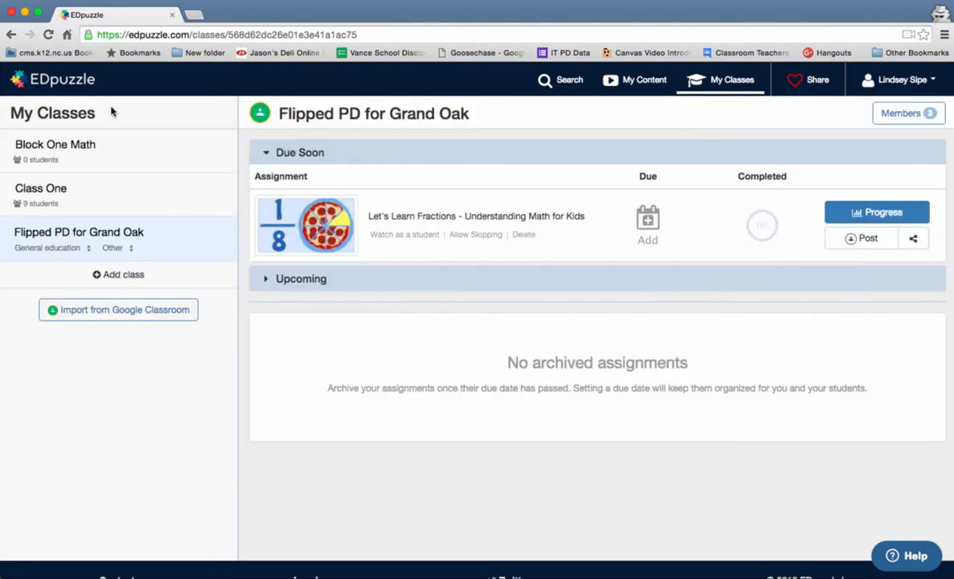
- Review the students' watched status, grades and last-seen dates for the Classroom 101 assignment in Class One
click(98, 188)
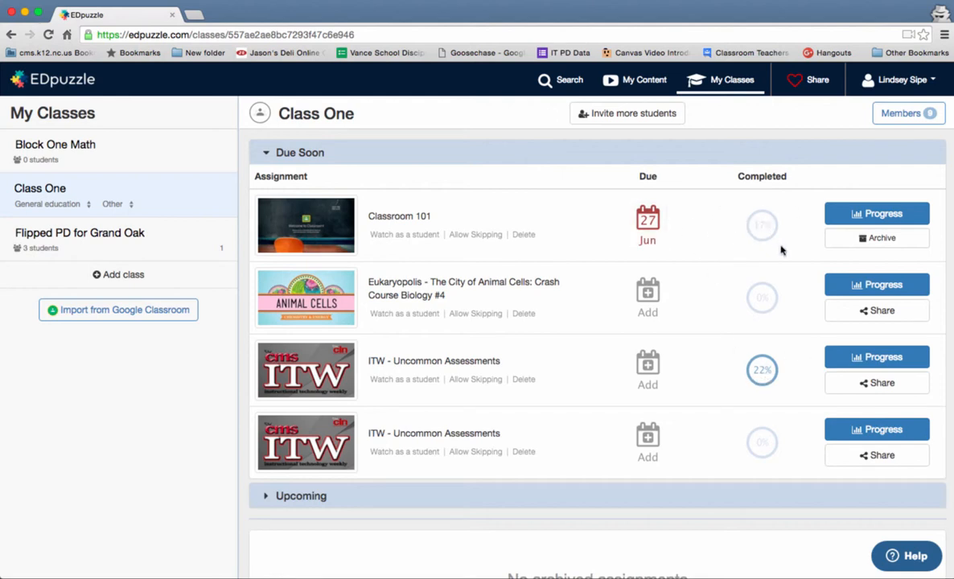
click(856, 214)
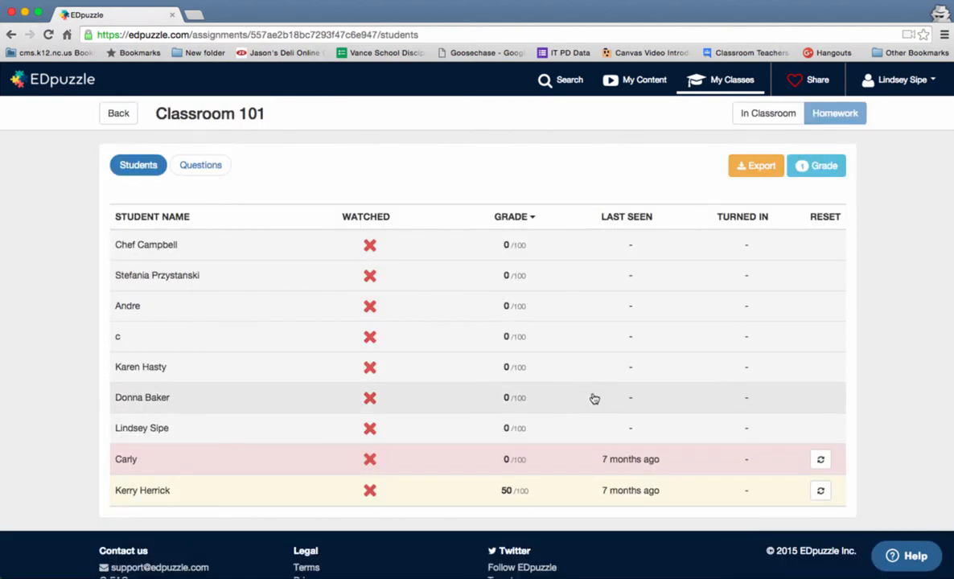
scroll(592, 396, down, 2)
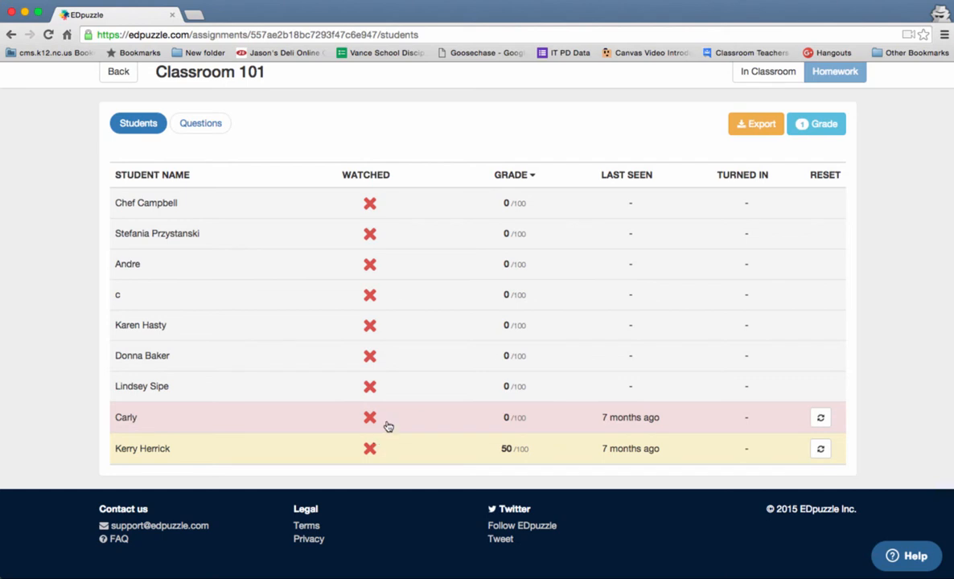
scroll(424, 198, up, 2)
scroll(378, 253, down, 2)
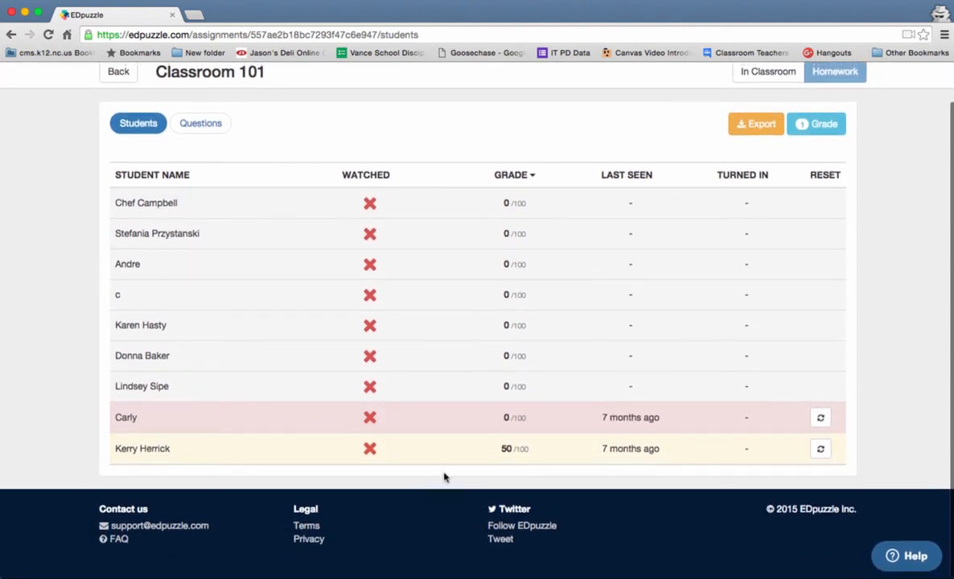
scroll(817, 122, up, 2)
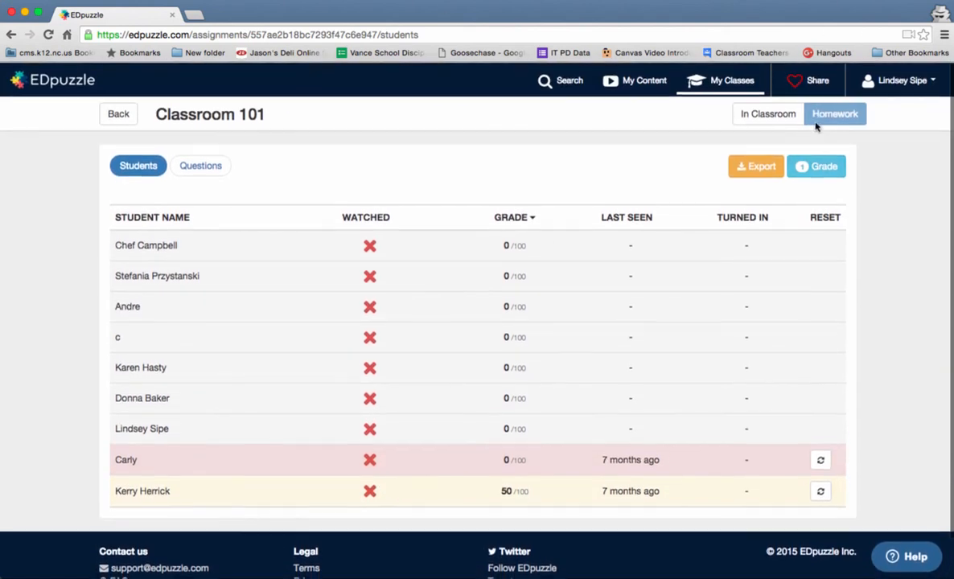
- Examine the Classroom 101 answers awaiting grading and the results by question, and return to the Class One page
click(815, 166)
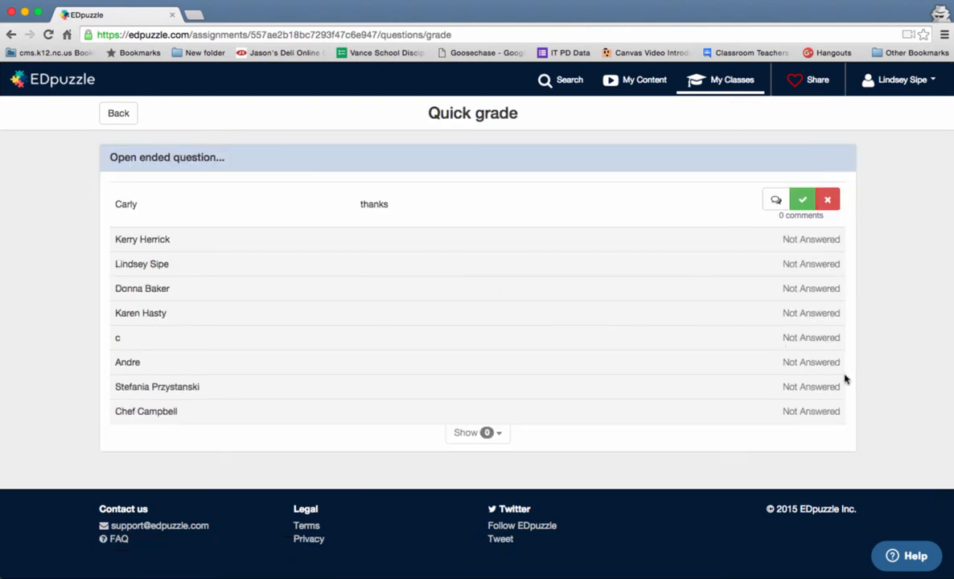
click(126, 116)
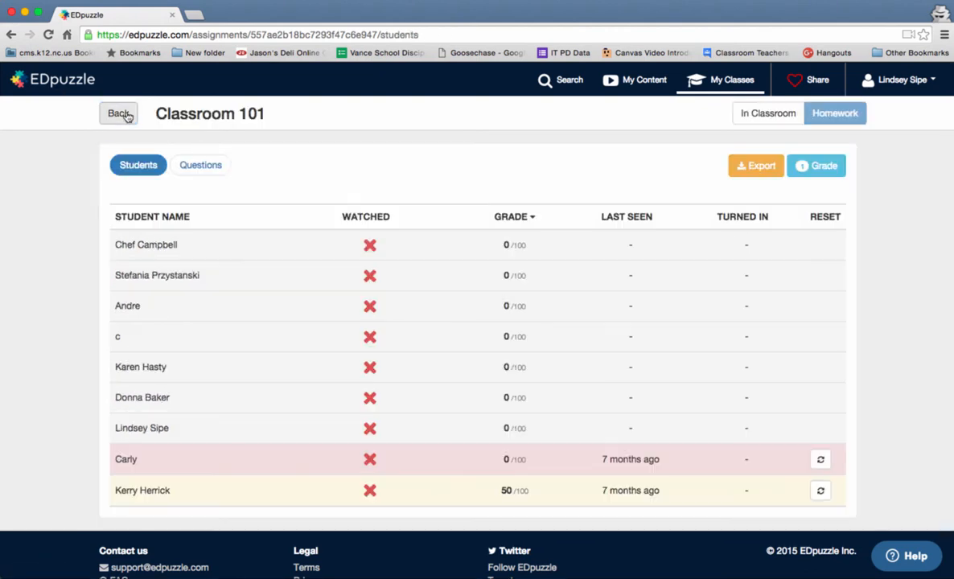
click(215, 173)
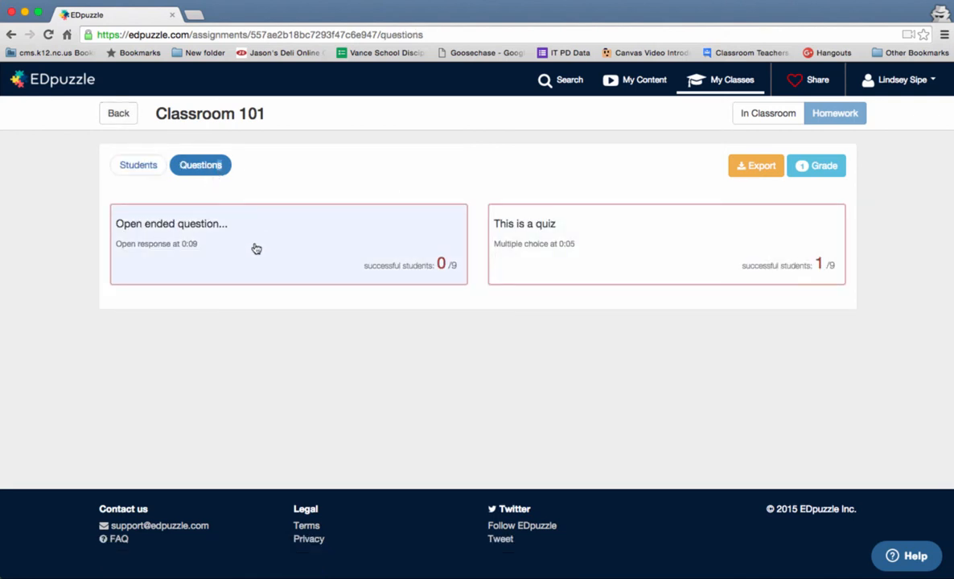
click(132, 113)
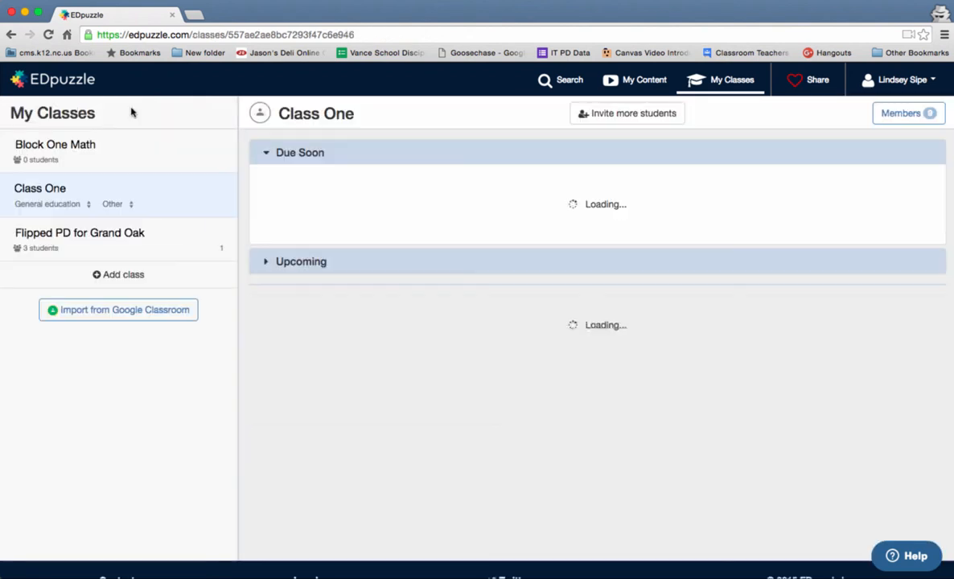